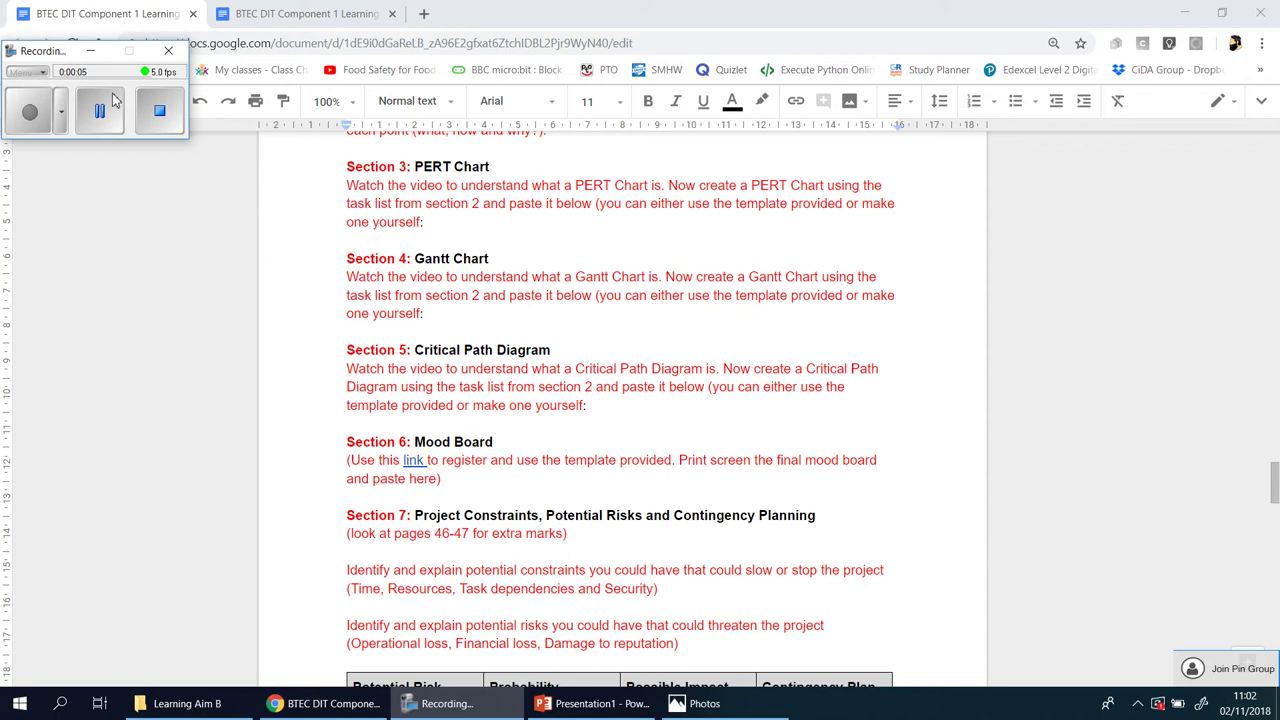
# Open the video "Gantt Charts Simplified - Project Management Training" from the Learning Aim B folder
pyautogui.click(90, 52)
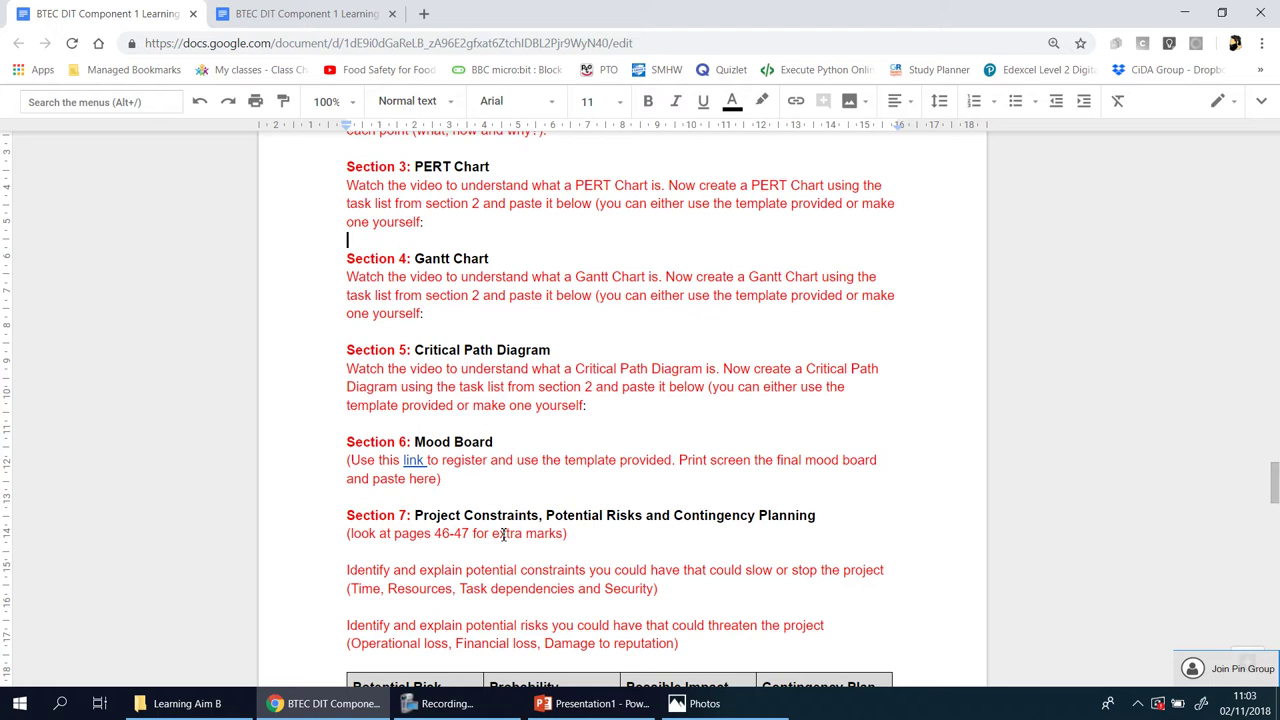
pyautogui.click(187, 703)
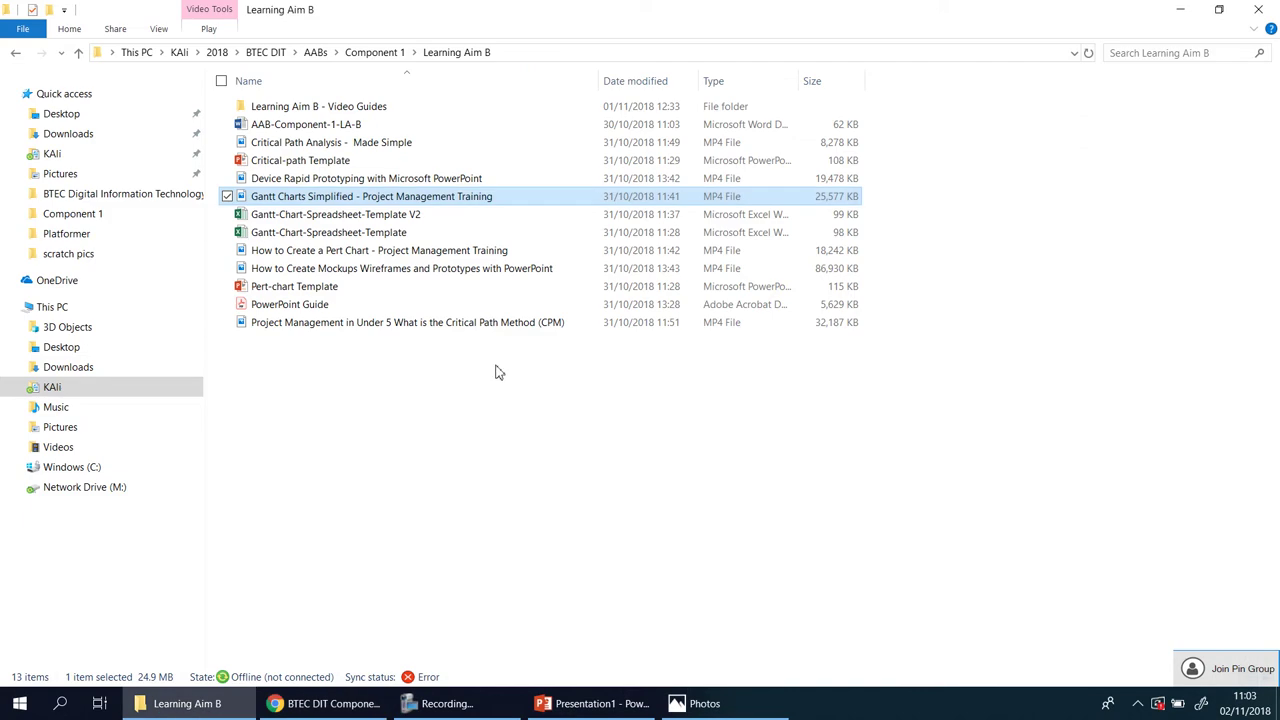
pyautogui.click(349, 216)
pyautogui.click(345, 236)
pyautogui.click(350, 196)
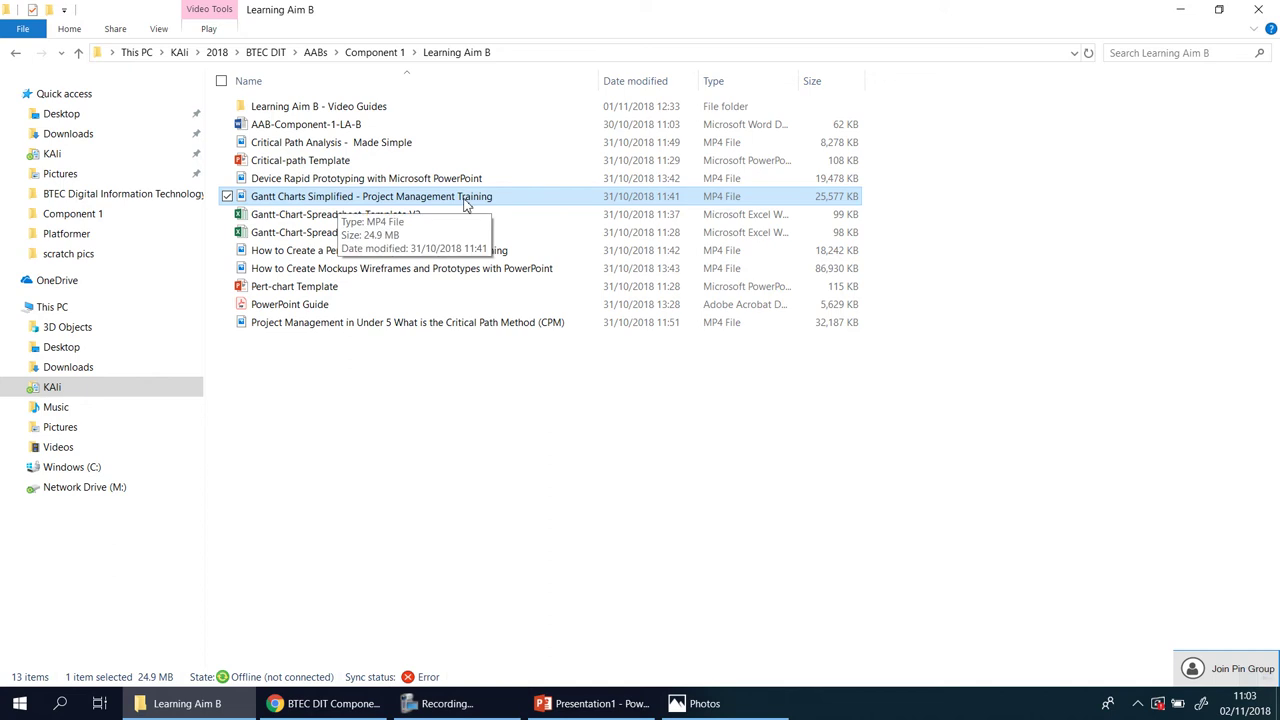
pyautogui.doubleClick(503, 197)
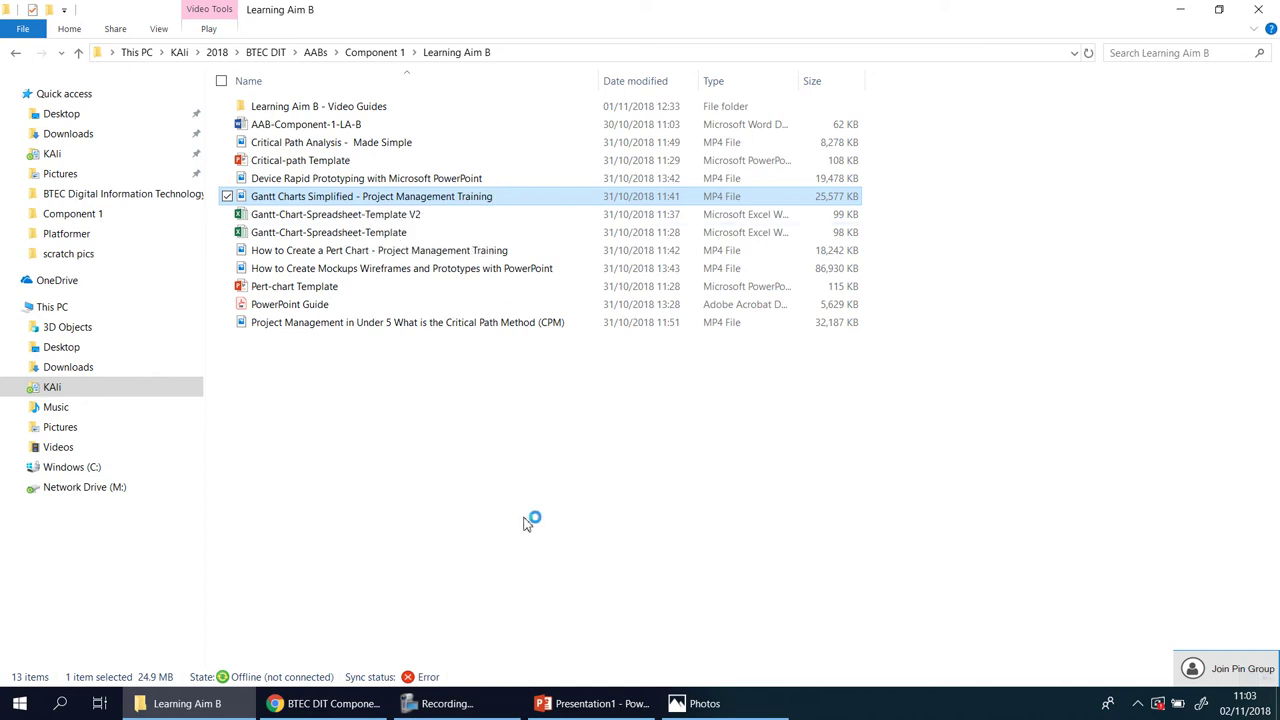
pyautogui.click(700, 706)
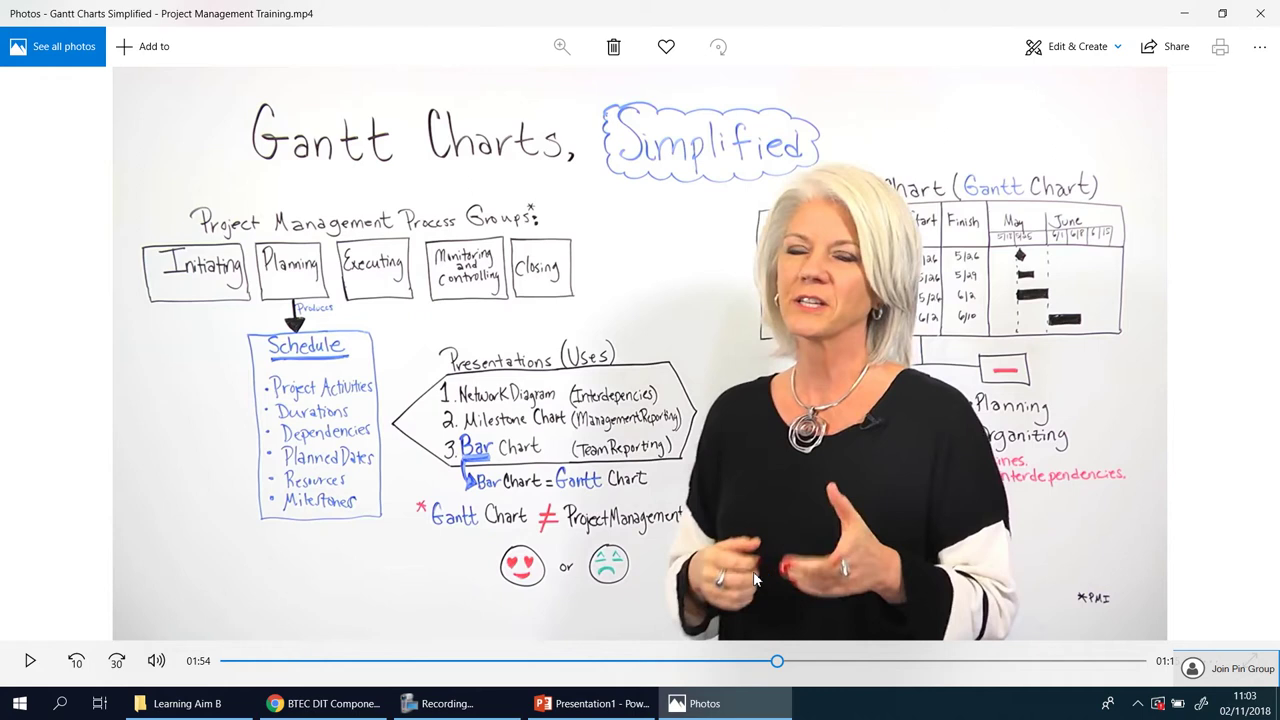
pyautogui.click(180, 703)
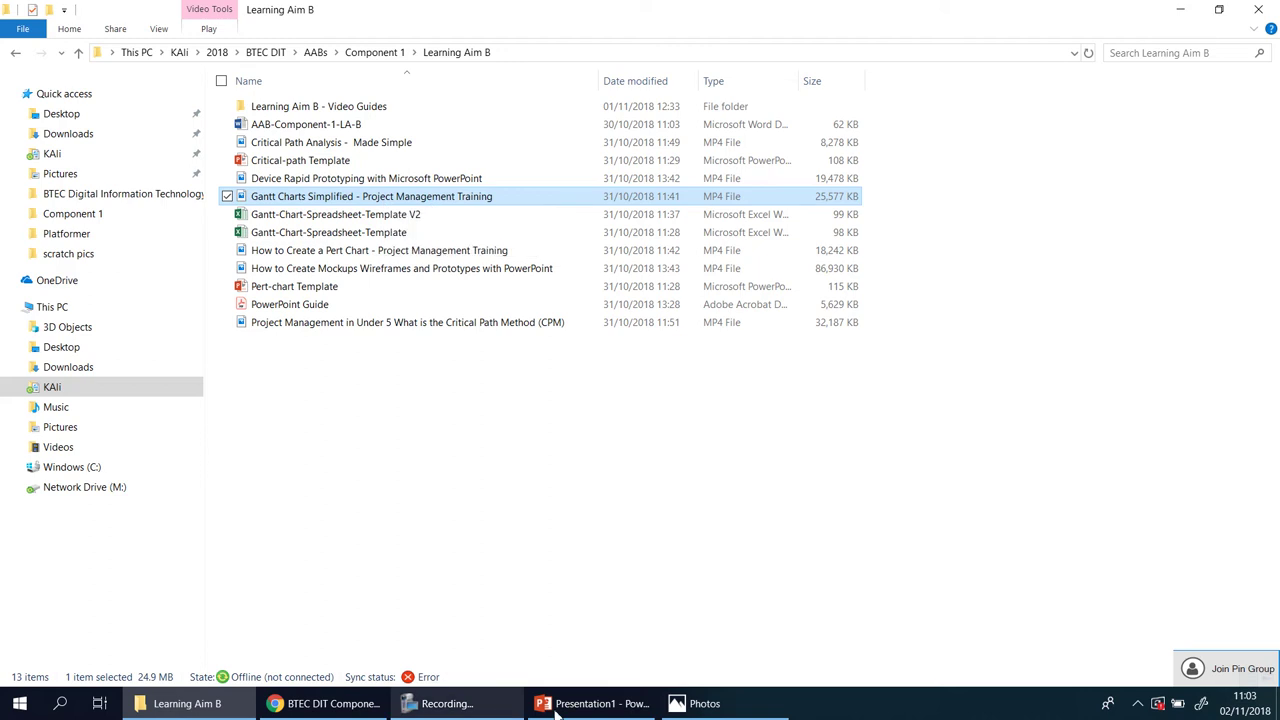
pyautogui.click(728, 708)
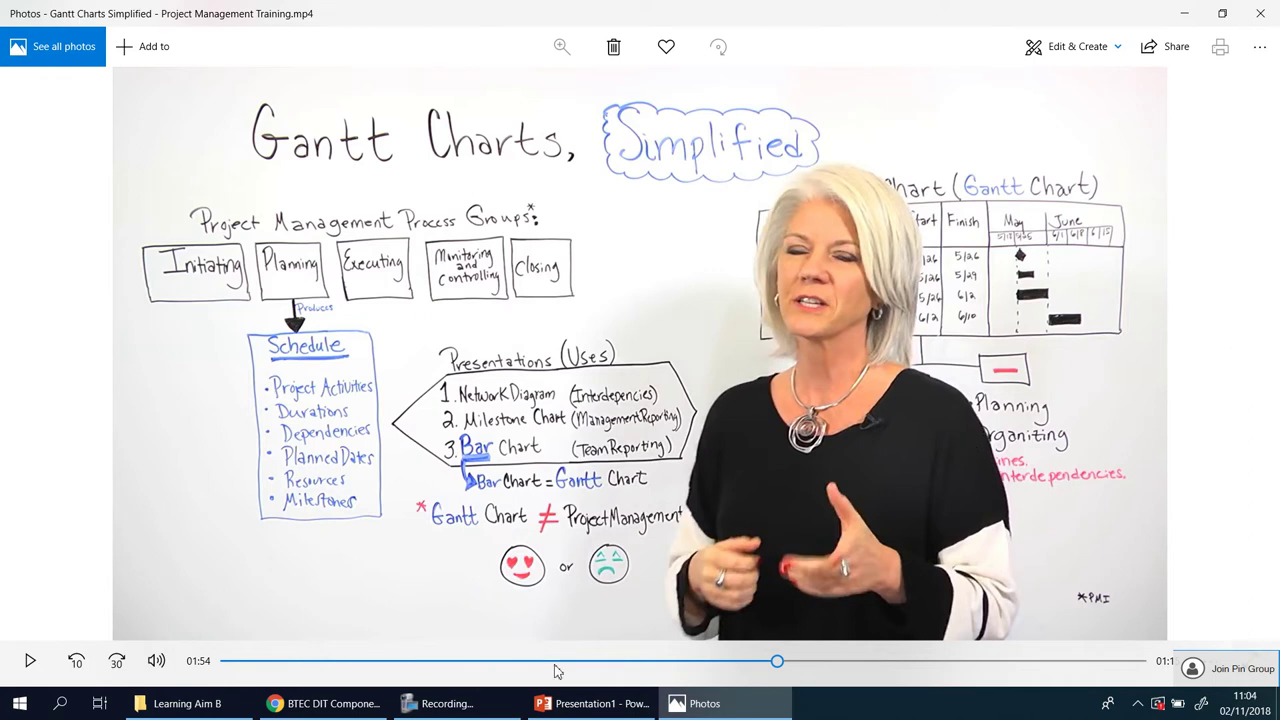
# Switch to the BTEC DIT Component 1 document in Chrome and review the instructions from Section 2: Task List to Section 4: Gantt Chart
pyautogui.click(322, 703)
pyautogui.scroll(6, 390, 480)
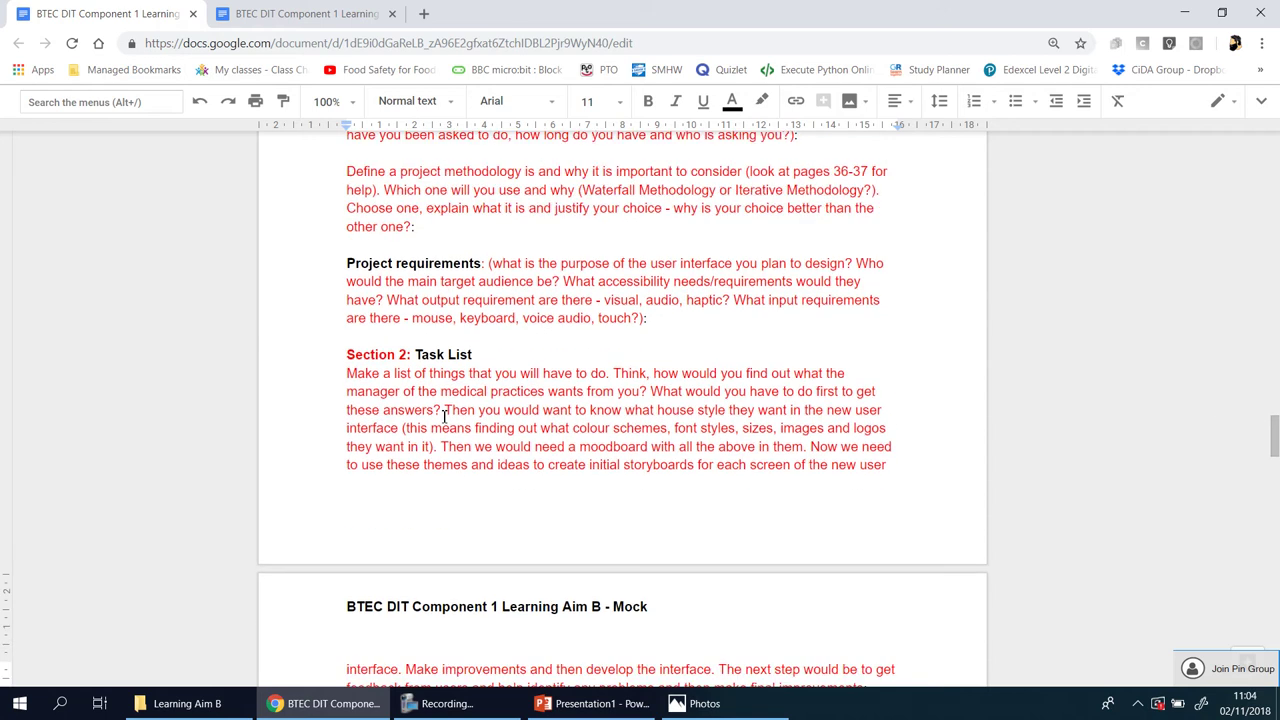
pyautogui.scroll(-2, 458, 470)
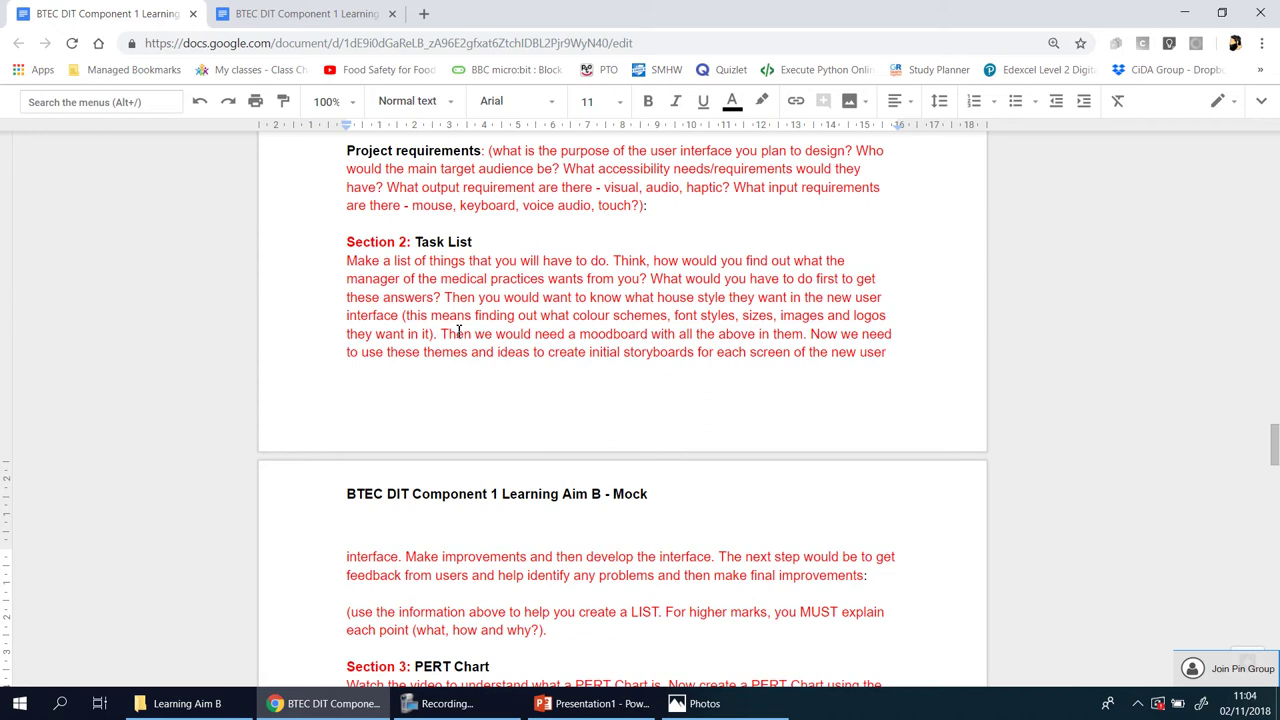
pyautogui.scroll(-4, 674, 383)
pyautogui.scroll(-1, 677, 379)
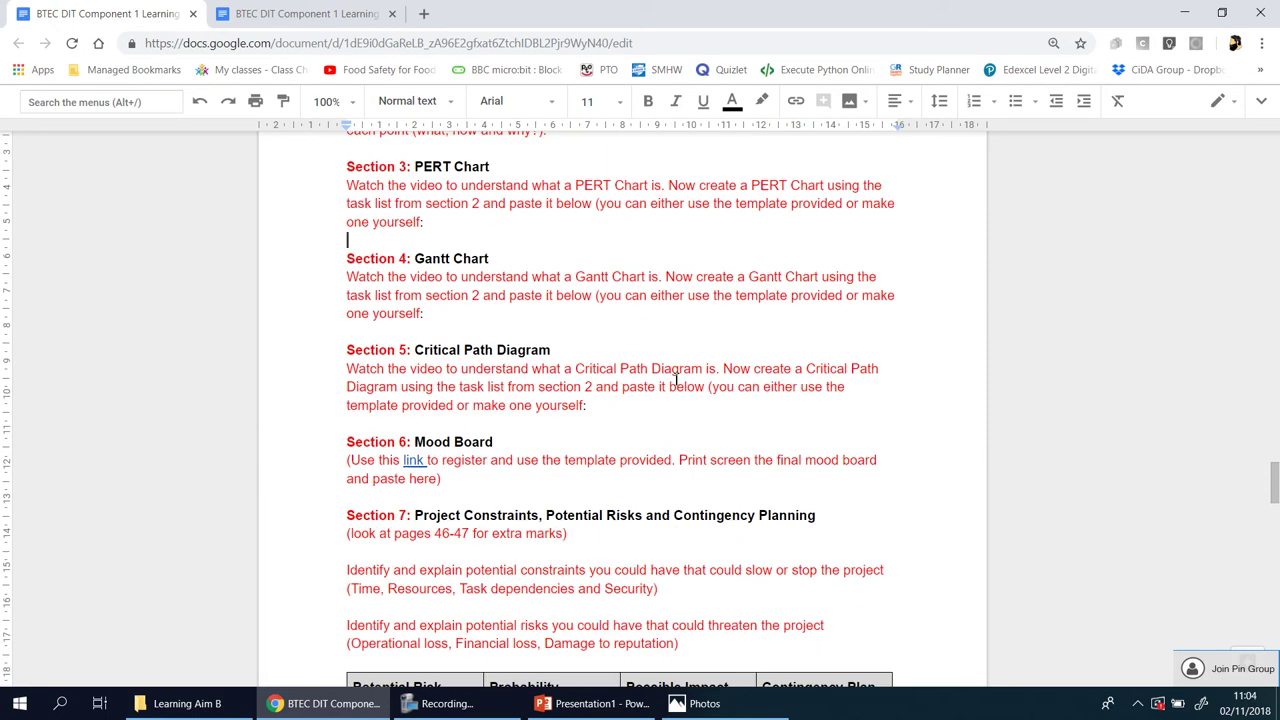
# Switch to Photos, play the rest of the Gantt charts training video and stop it near the end
pyautogui.click(700, 703)
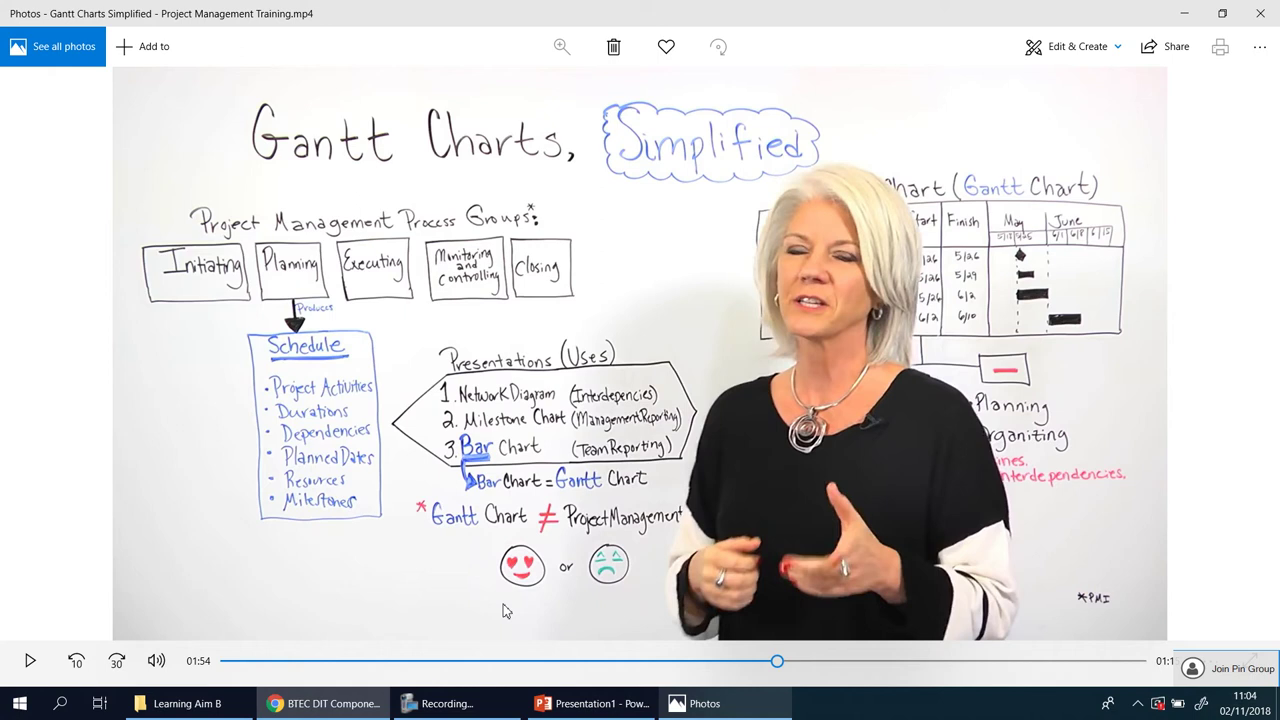
pyautogui.click(29, 668)
pyautogui.click(28, 665)
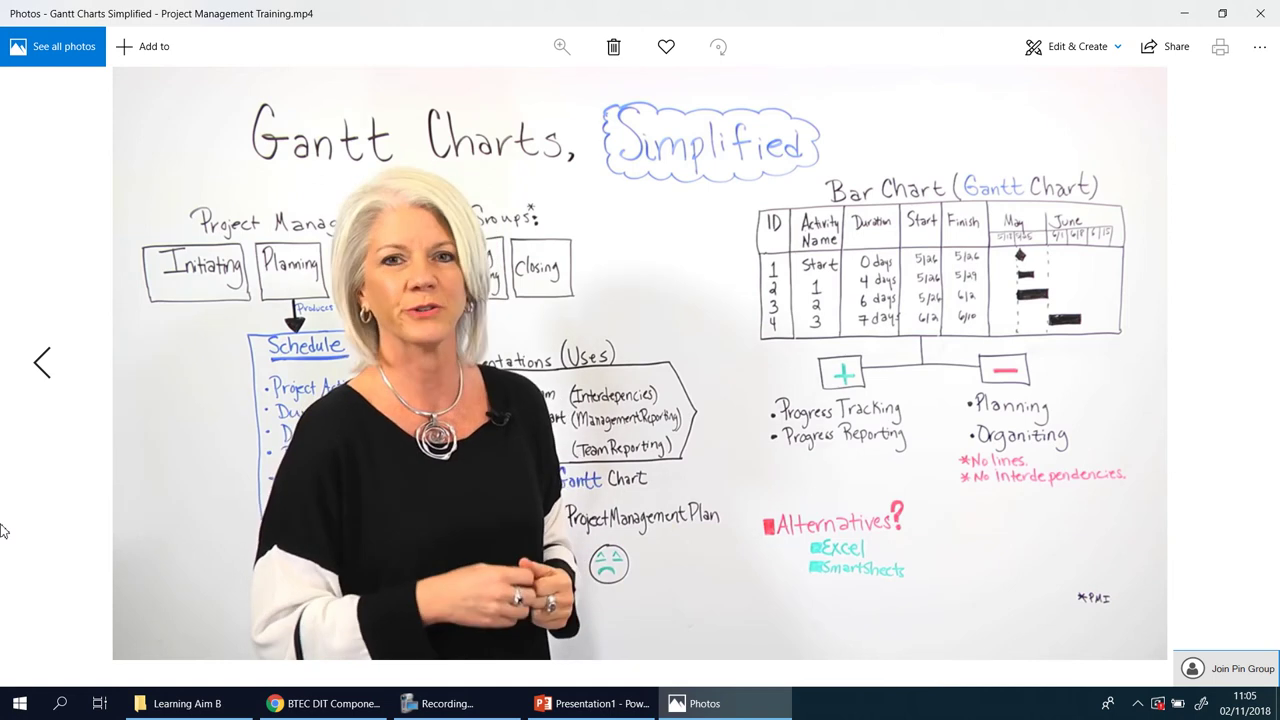
pyautogui.moveTo(1130, 487)
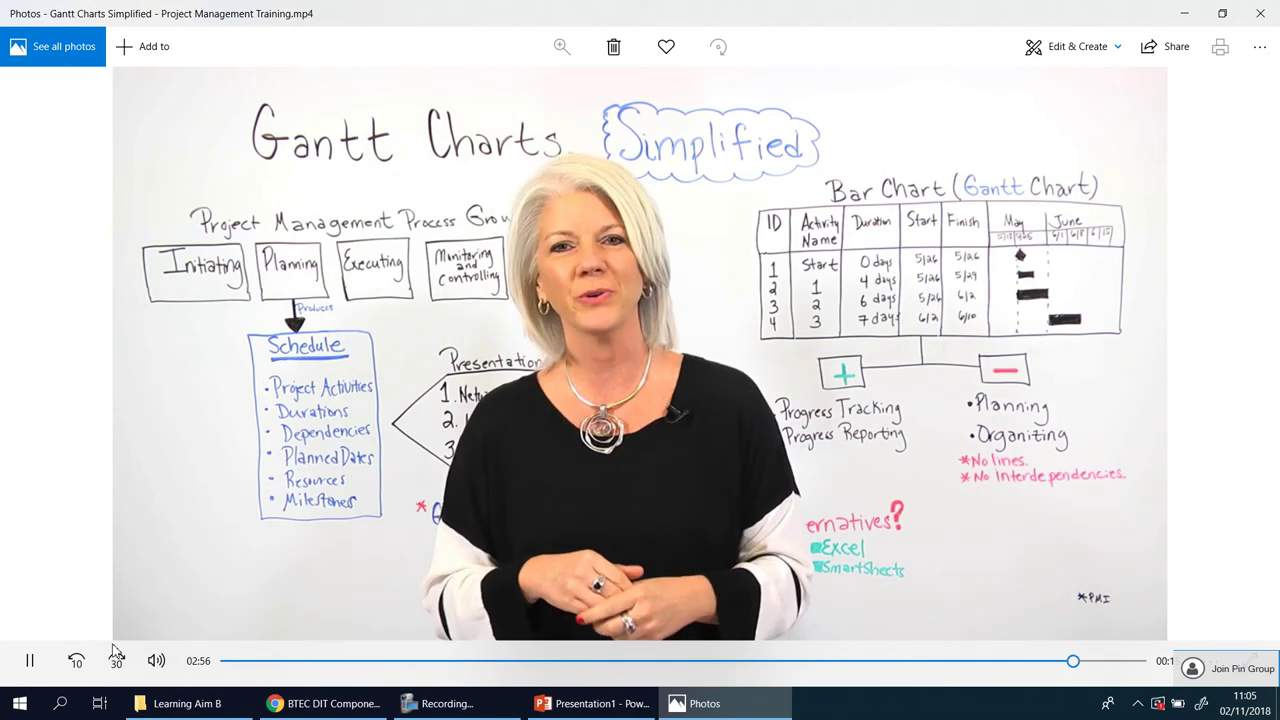
pyautogui.click(48, 656)
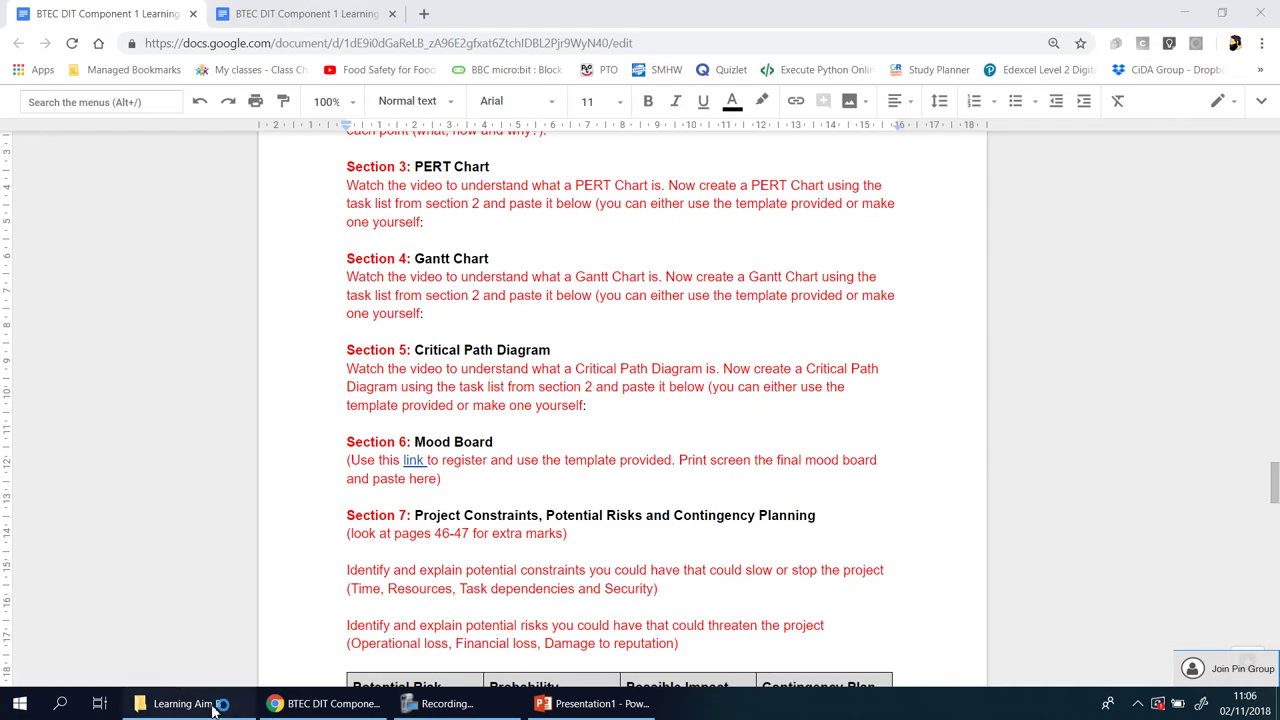
# Open Gantt-Chart-Spreadsheet-Template V2 from the Learning Aim B folder in Excel and dismiss the document recovery list
pyautogui.click(213, 708)
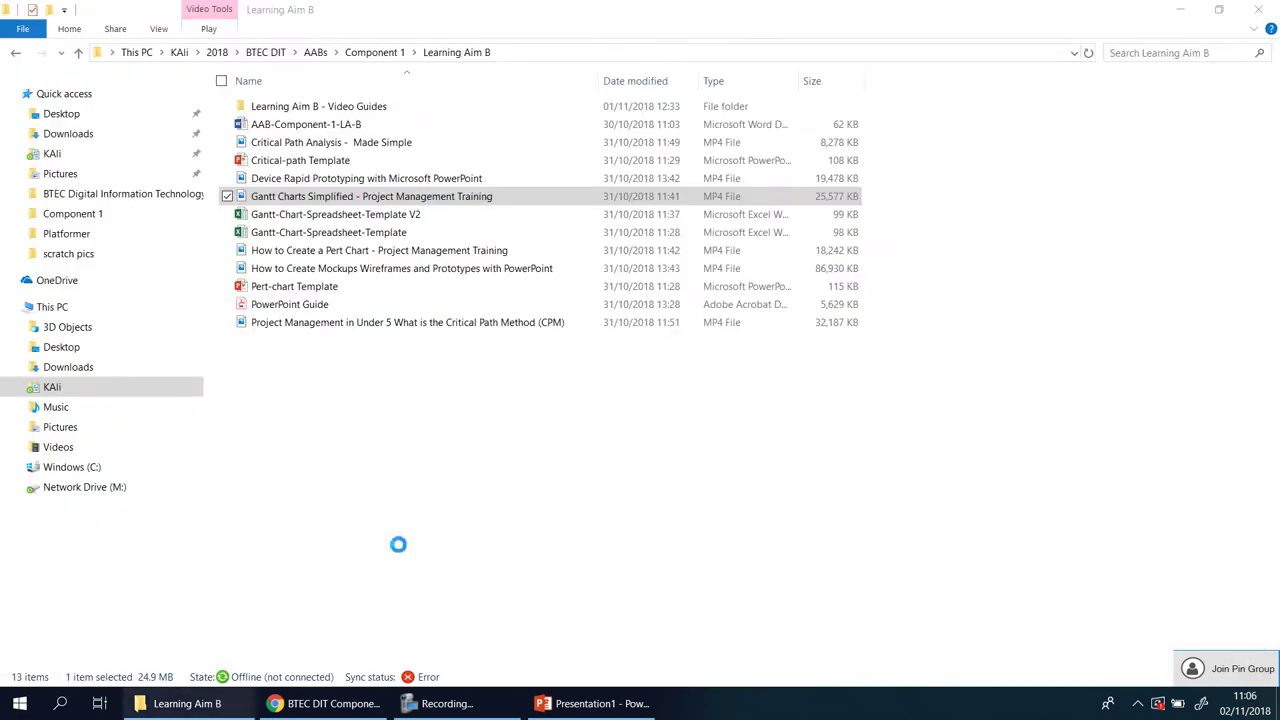
pyautogui.click(335, 216)
pyautogui.doubleClick(330, 216)
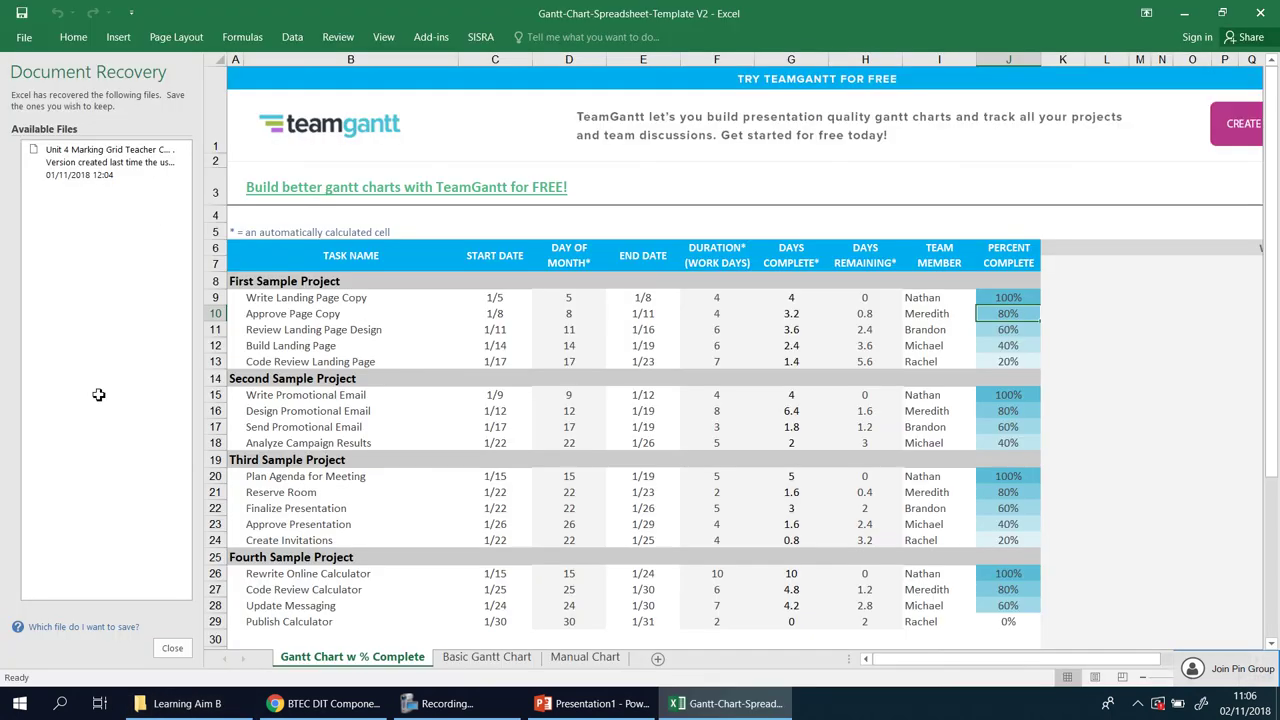
pyautogui.click(172, 648)
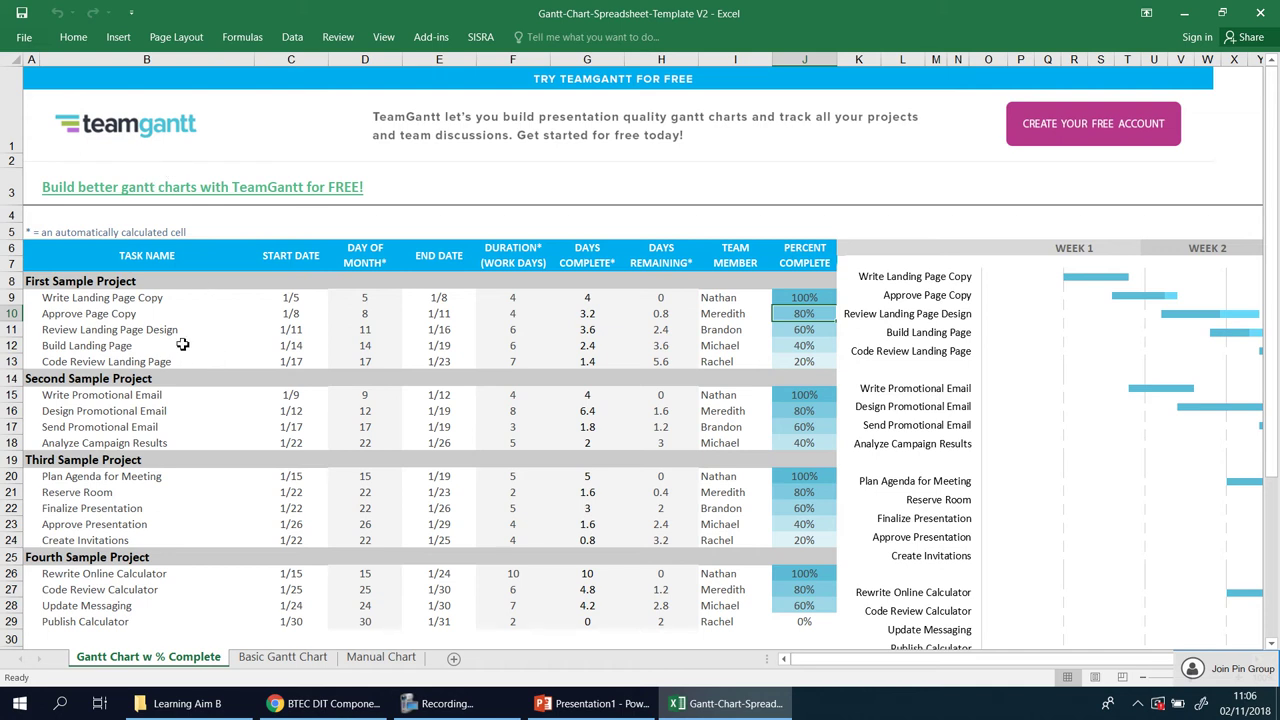
# Compare the Gantt Chart w % Complete, Basic Gantt Chart and Manual Chart sheets, ending on Basic Gantt Chart
pyautogui.scroll(-1, 236, 371)
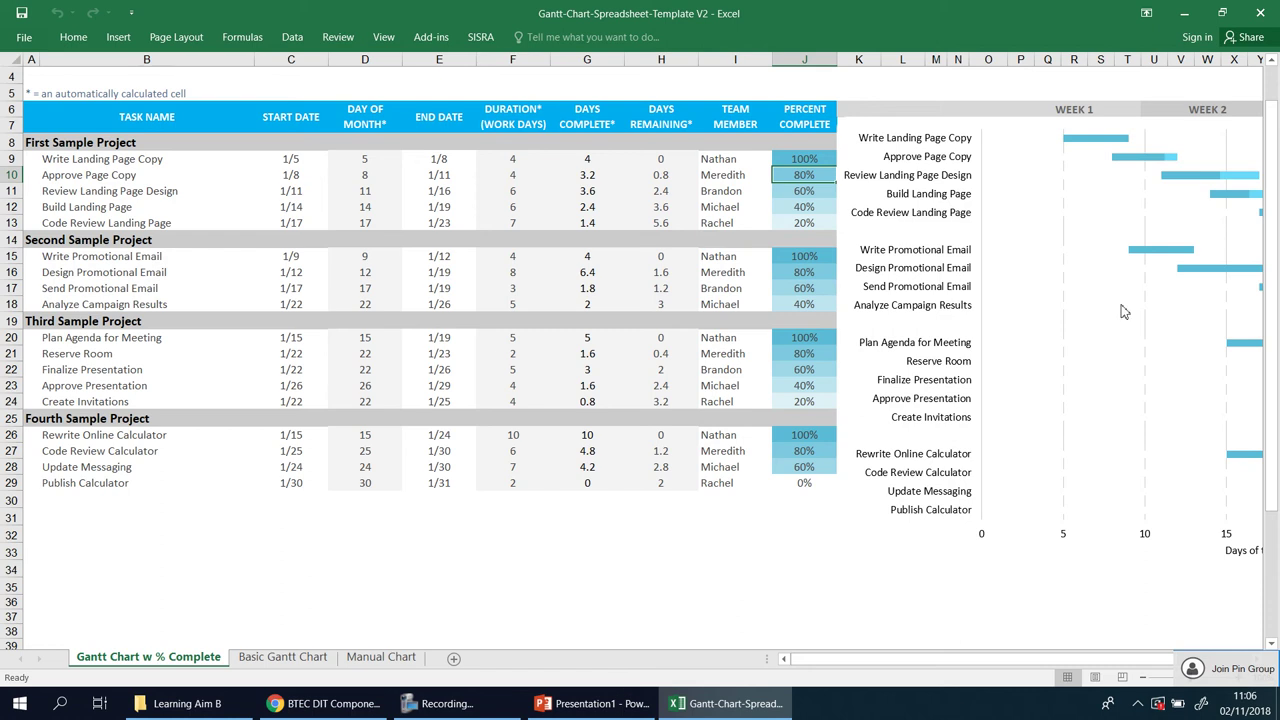
pyautogui.moveTo(943, 665); pyautogui.dragTo(1147, 680)
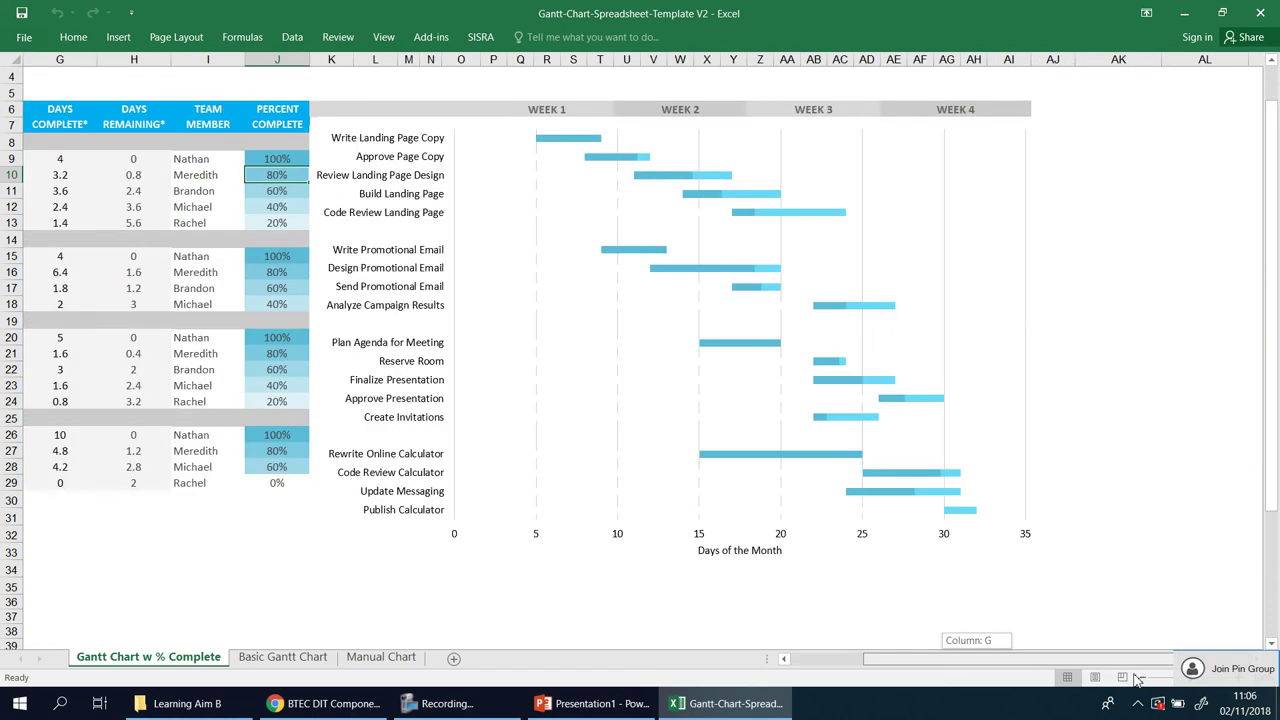
pyautogui.moveTo(1003, 680); pyautogui.dragTo(710, 624)
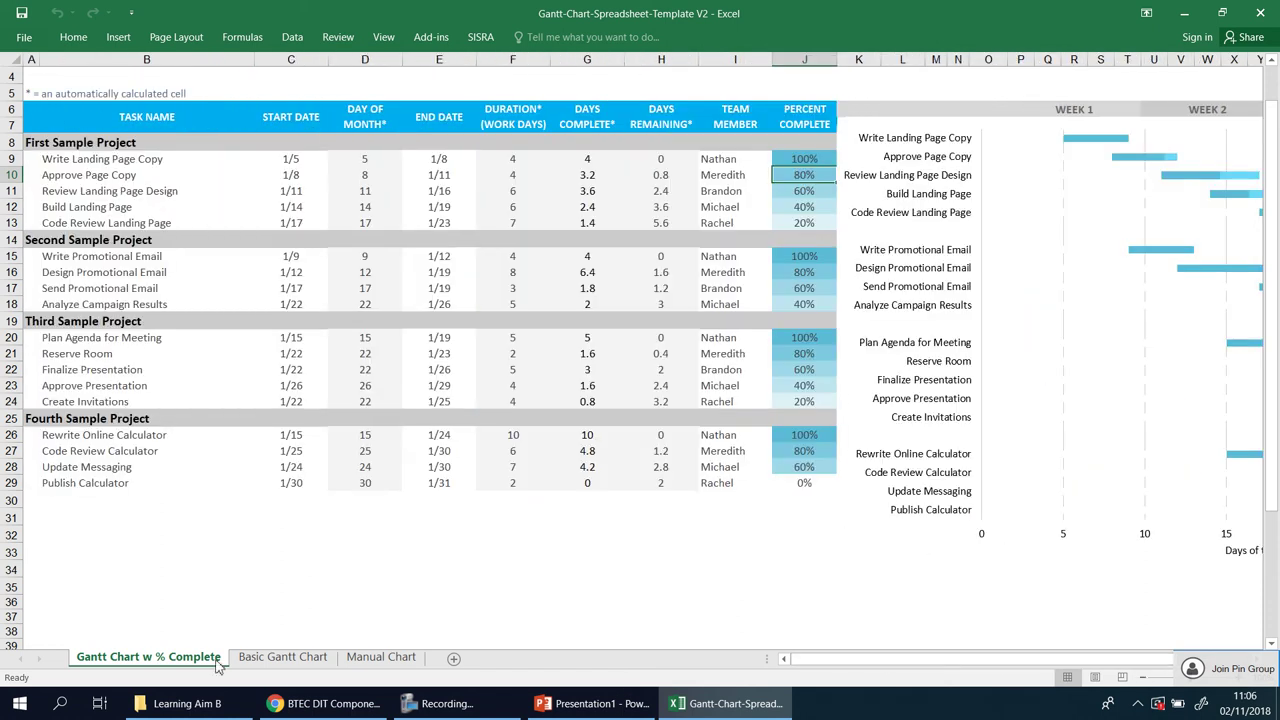
pyautogui.click(279, 657)
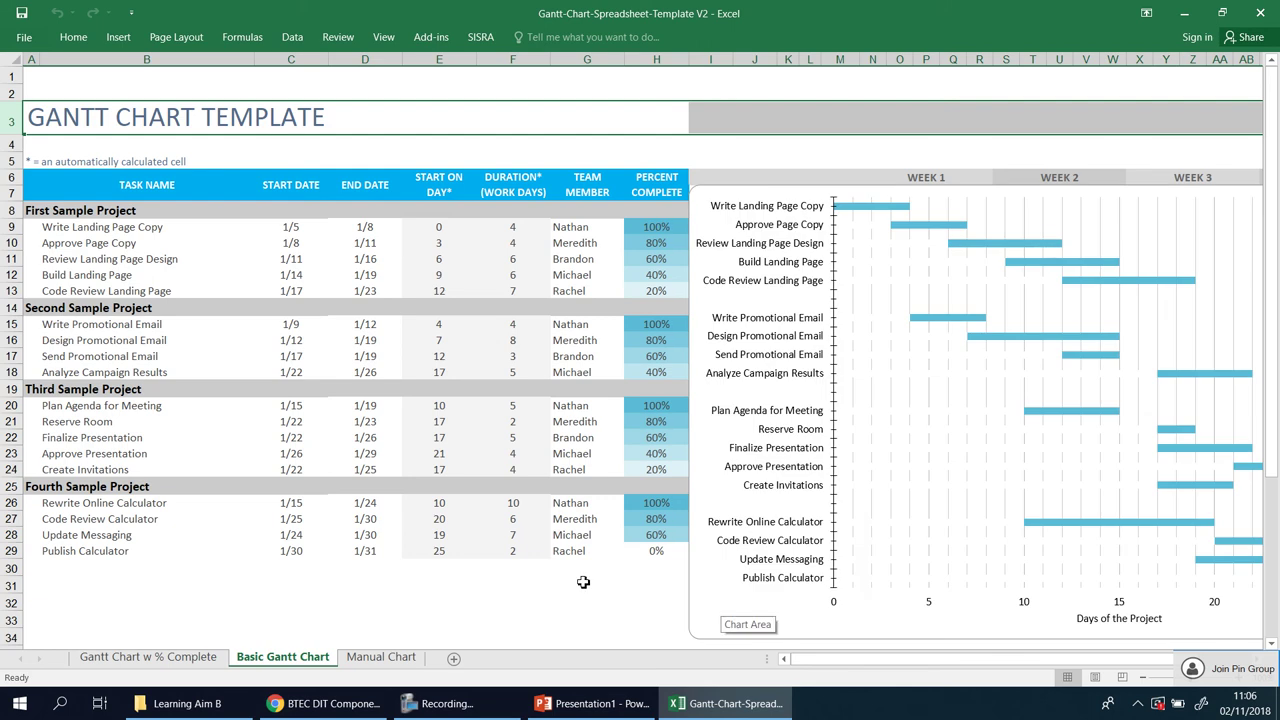
pyautogui.click(412, 662)
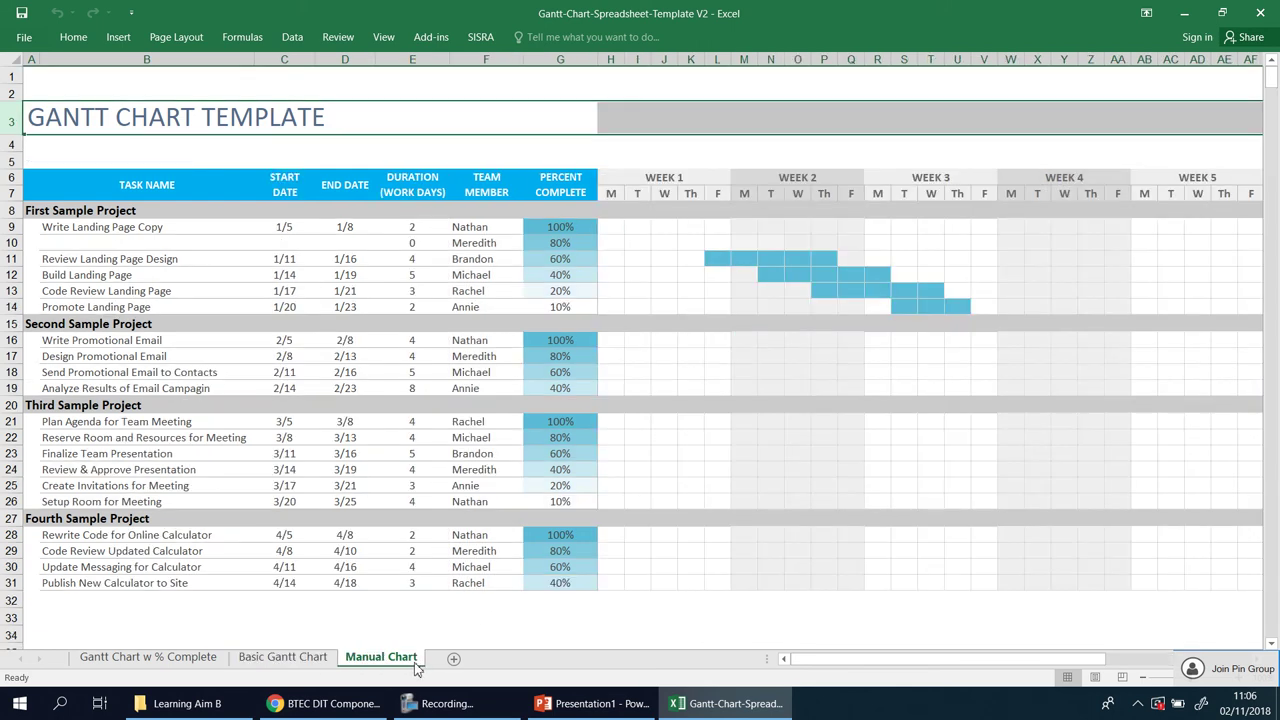
pyautogui.click(320, 662)
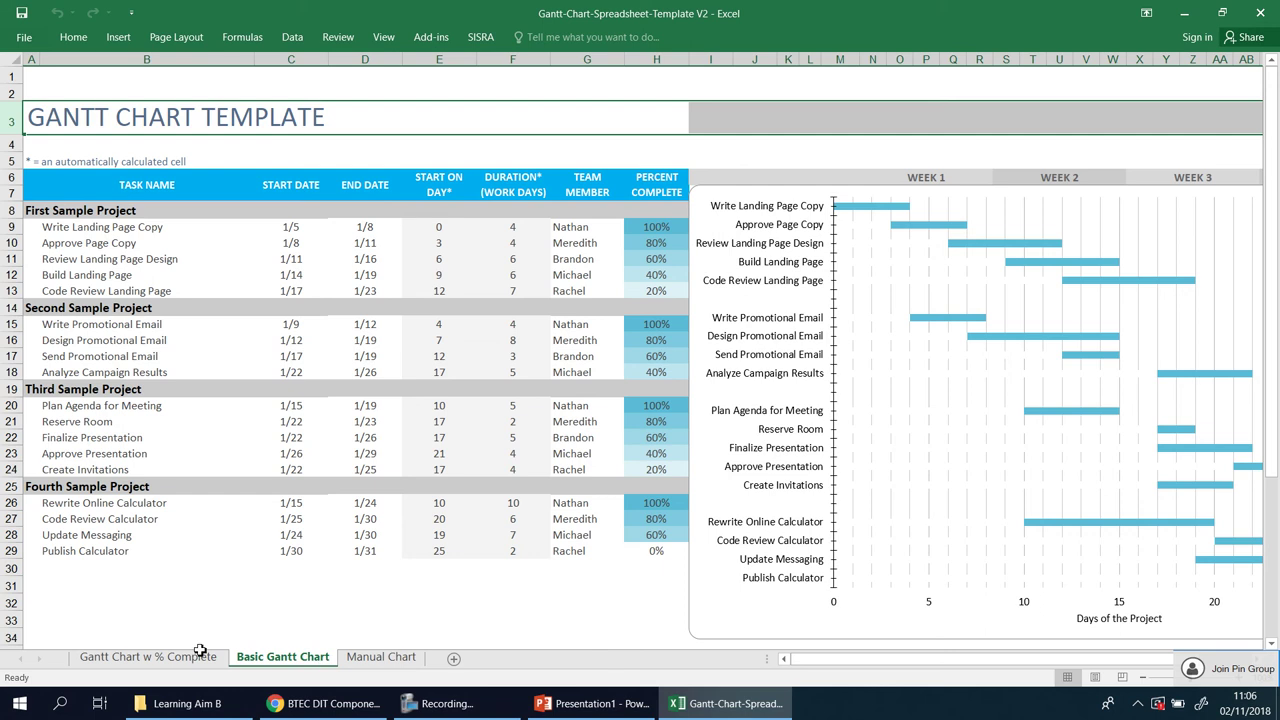
pyautogui.click(201, 662)
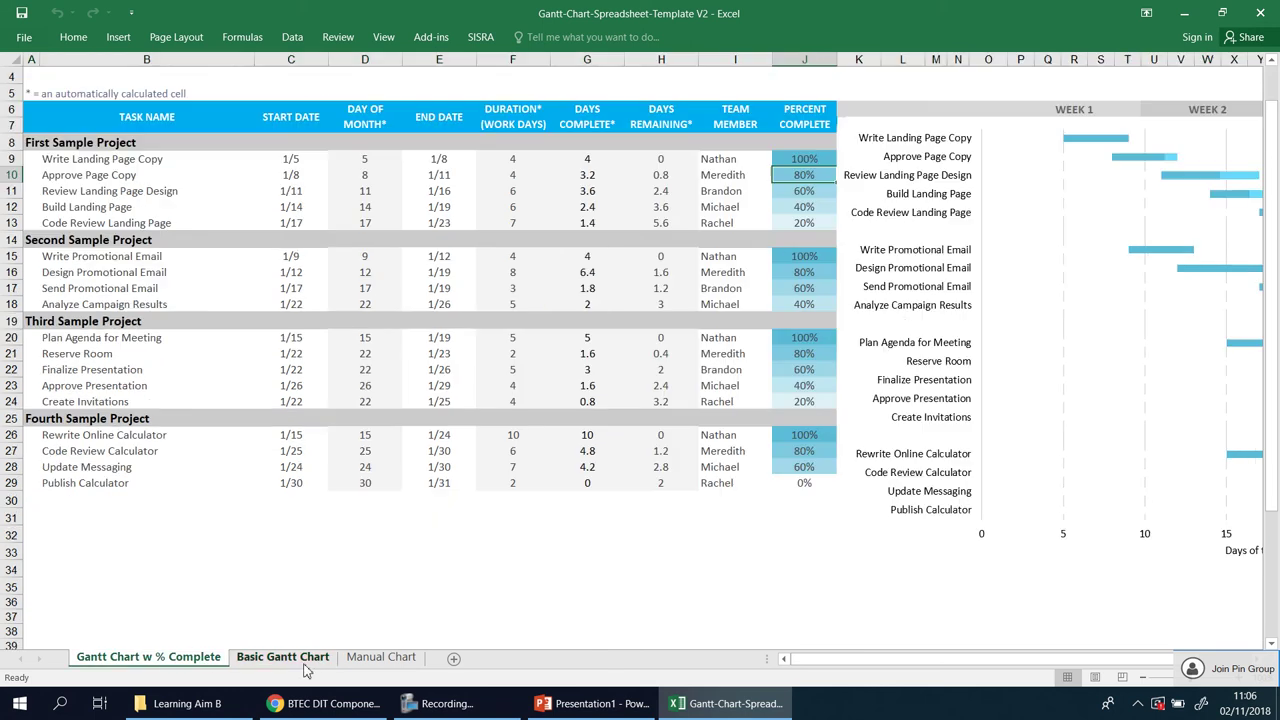
pyautogui.click(303, 660)
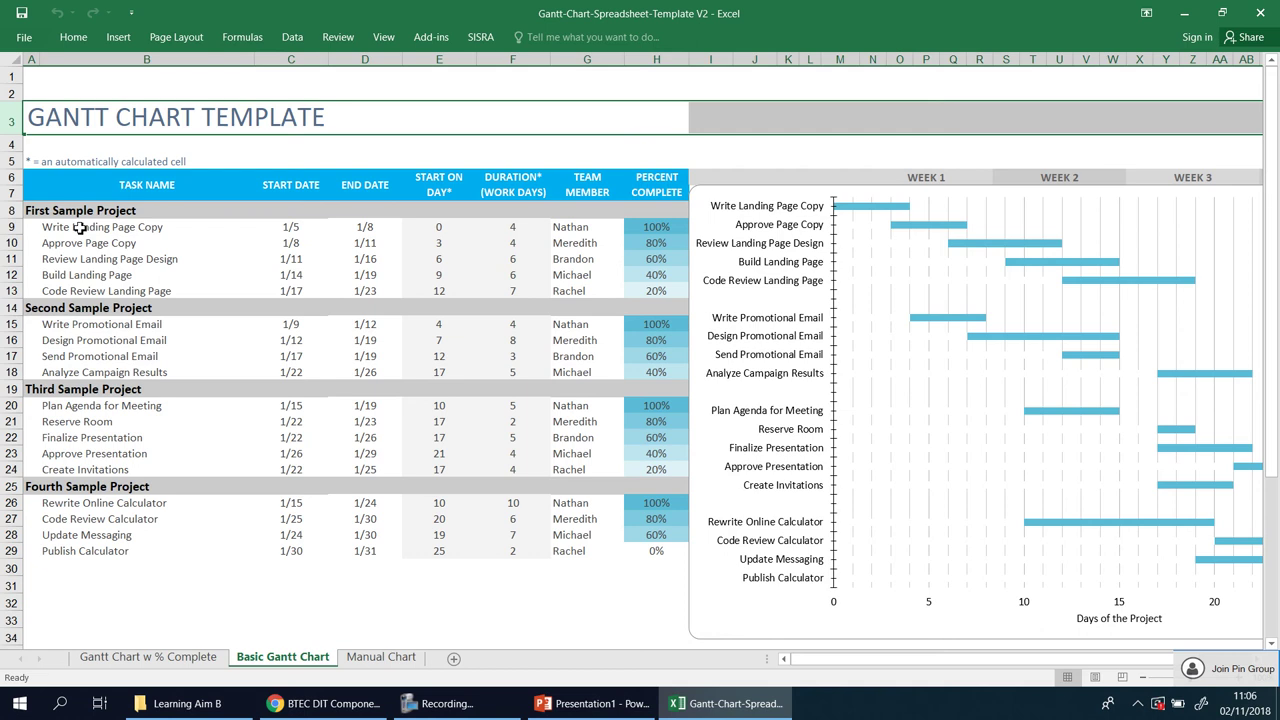
# Examine the task name, start date, end date, duration and team member entries that feed the basic Gantt chart
pyautogui.moveTo(80, 232); pyautogui.dragTo(120, 549)
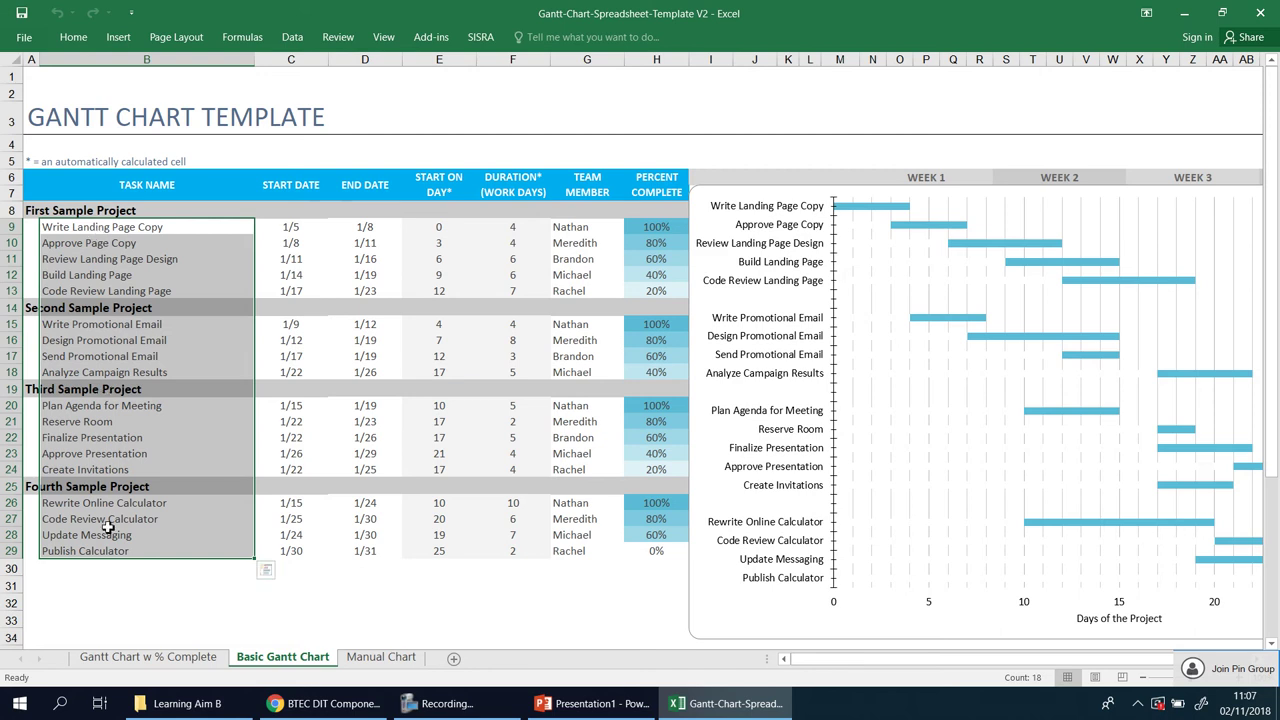
pyautogui.click(335, 622)
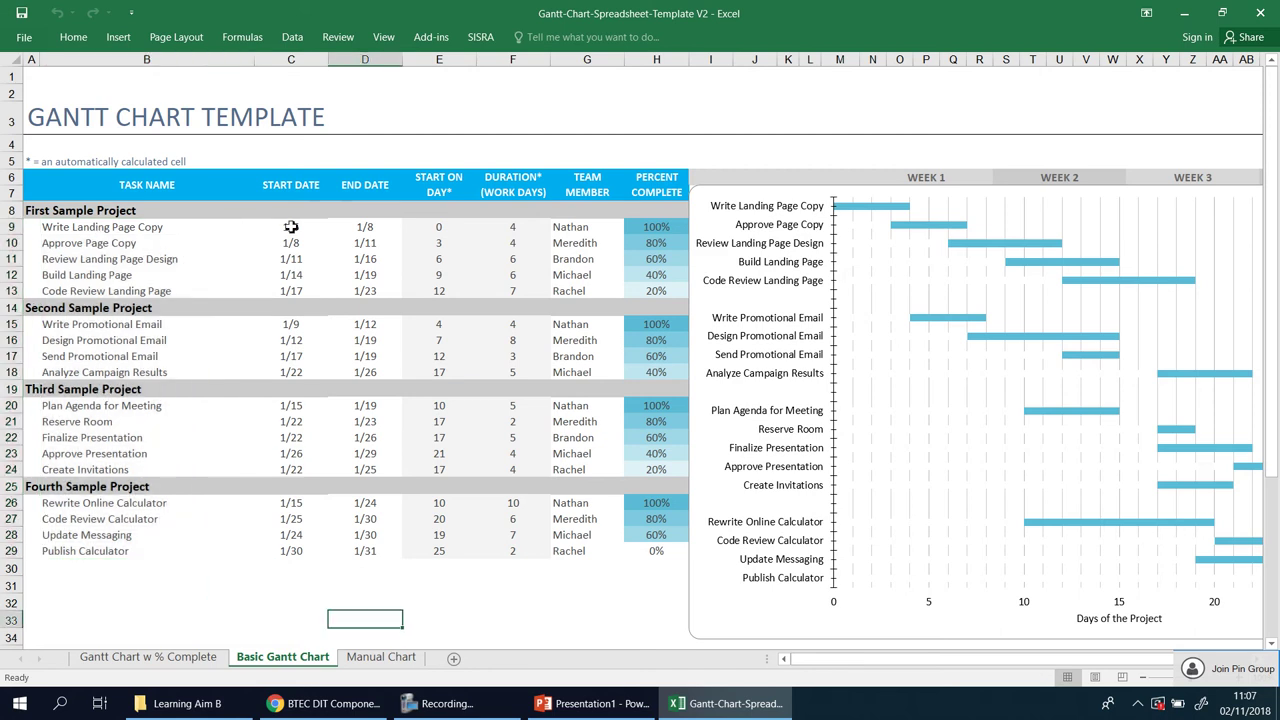
pyautogui.click(101, 228)
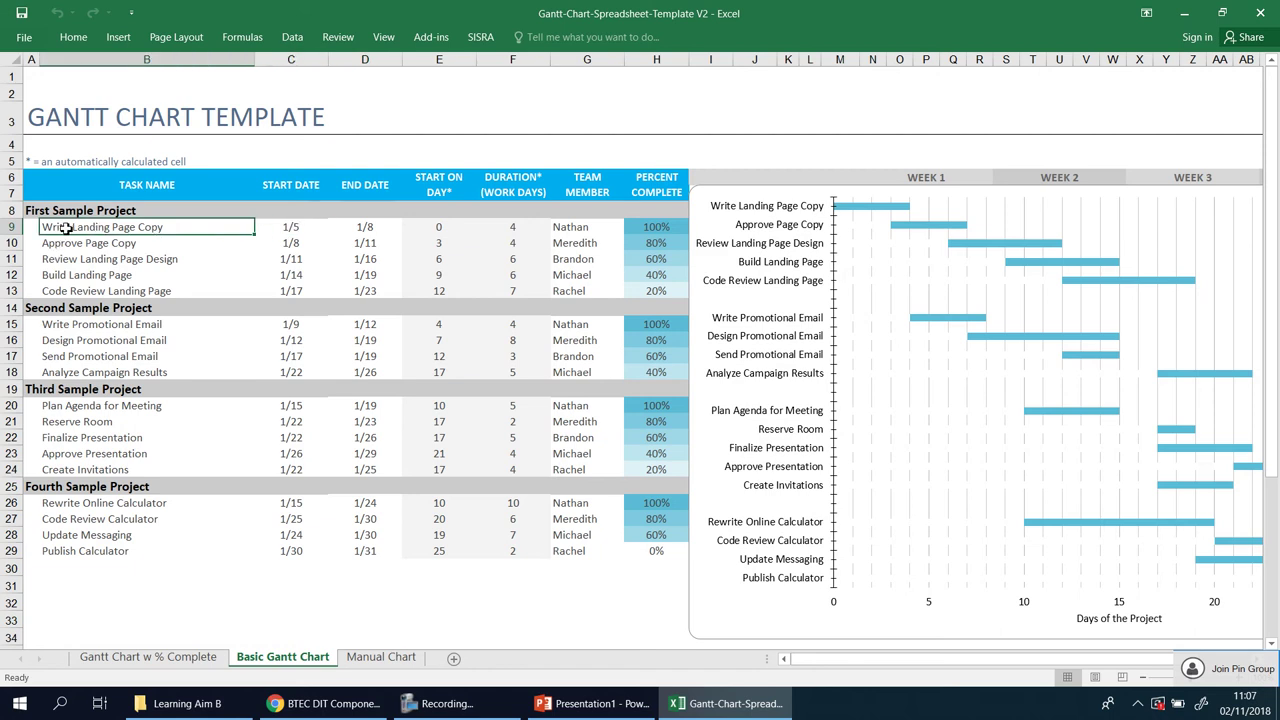
pyautogui.click(290, 227)
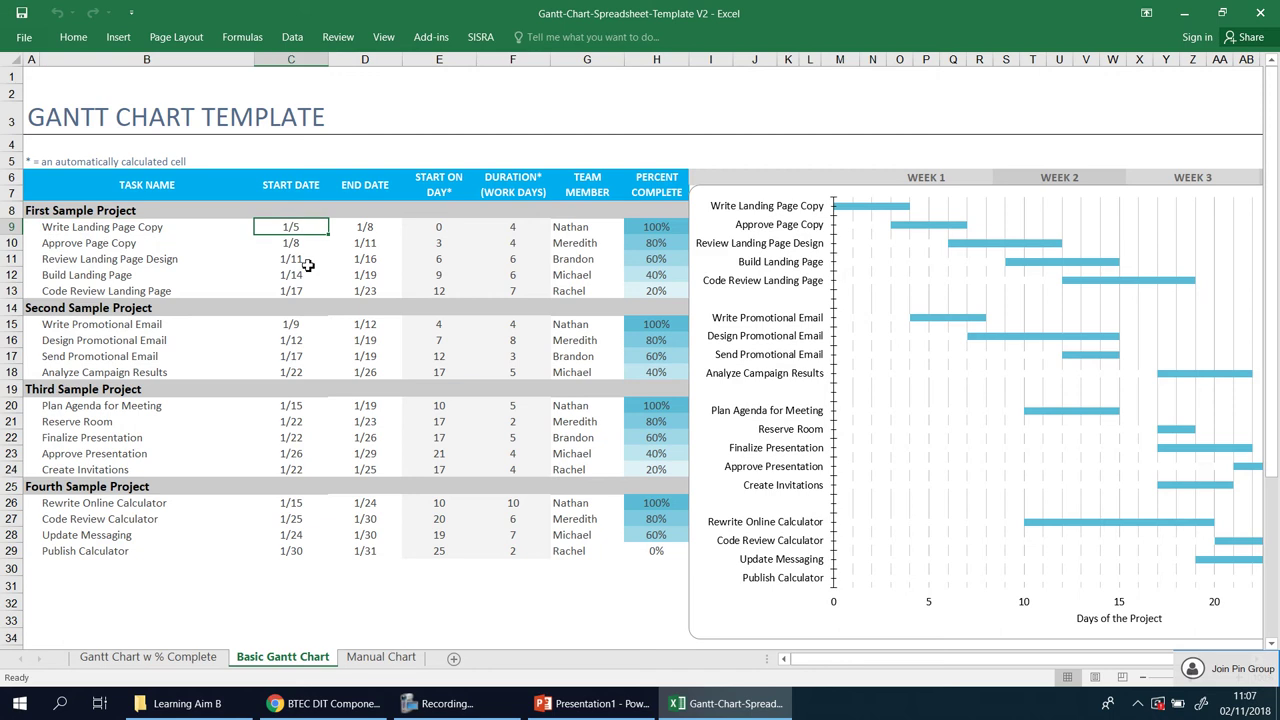
pyautogui.click(365, 233)
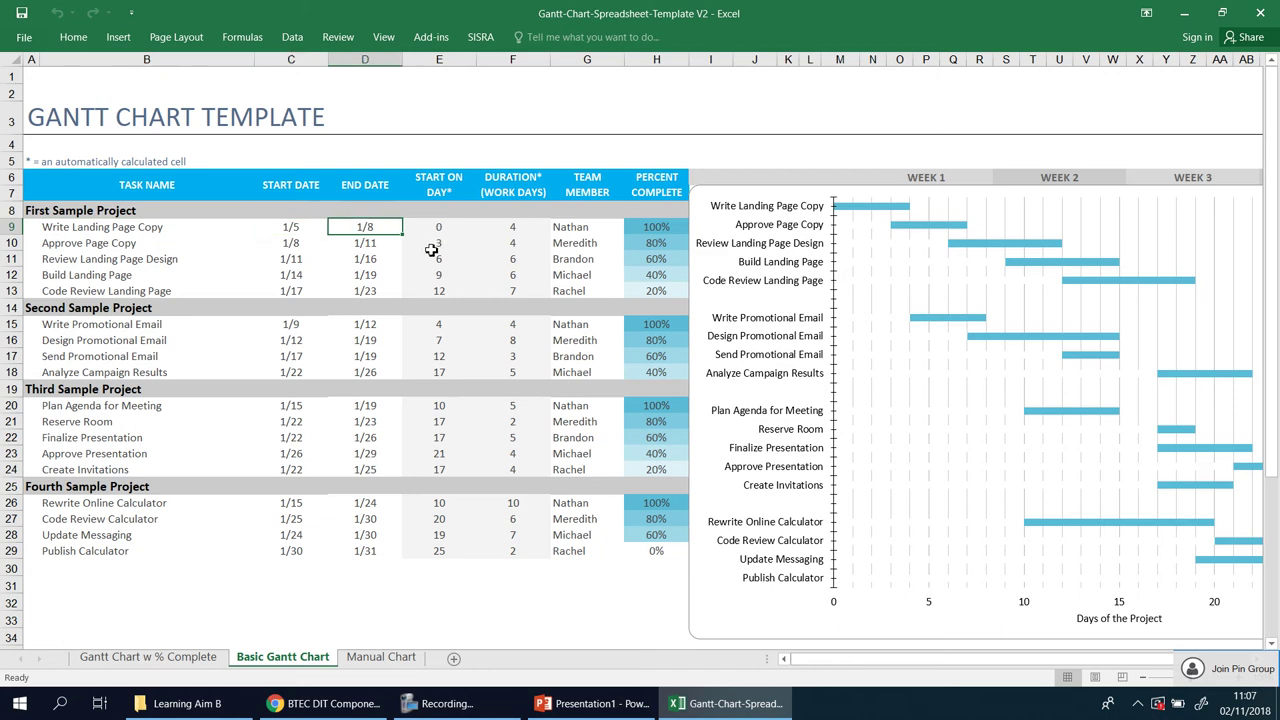
pyautogui.click(530, 228)
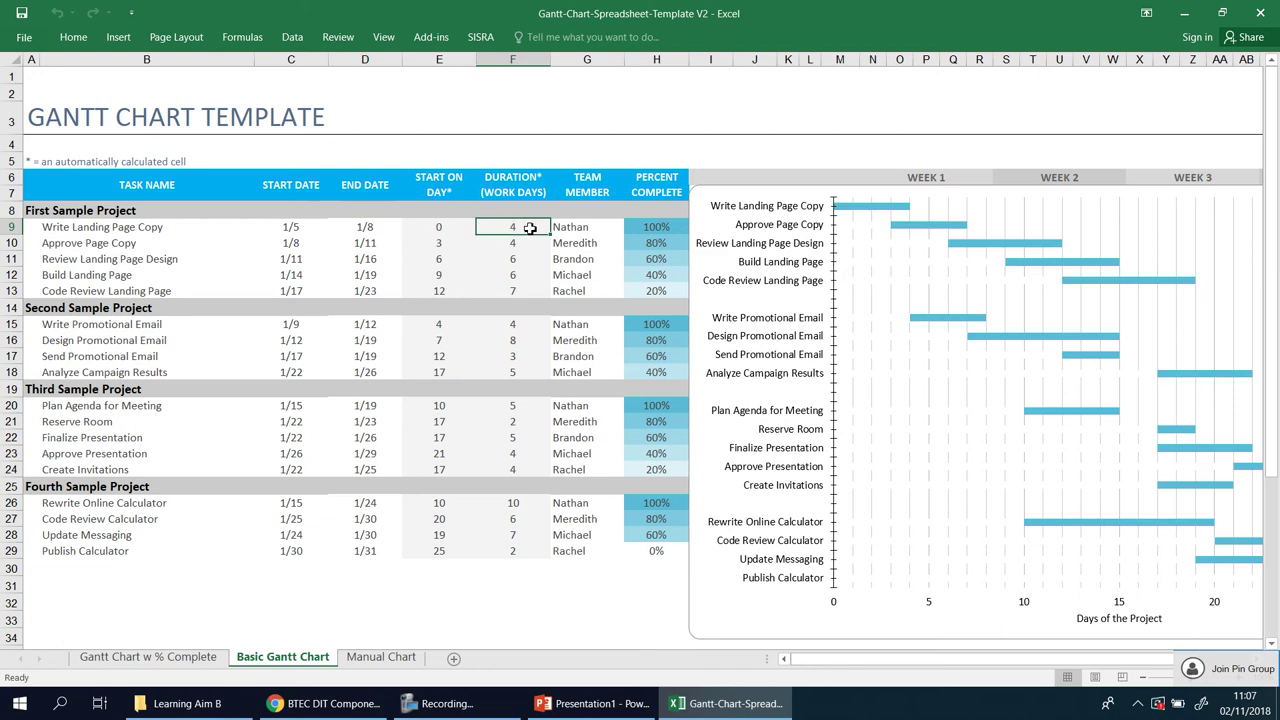
pyautogui.click(586, 228)
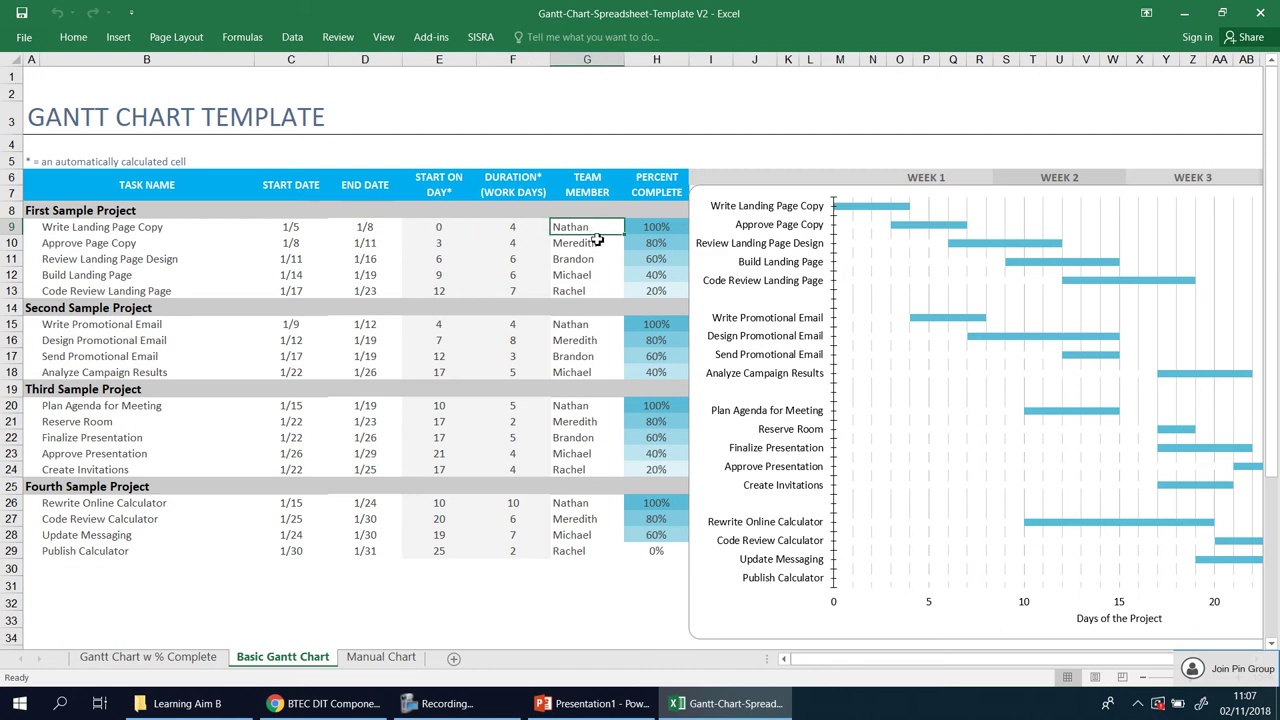
# Clear all the team member names in G9:G29 of the Basic Gantt Chart sheet
pyautogui.click(587, 60)
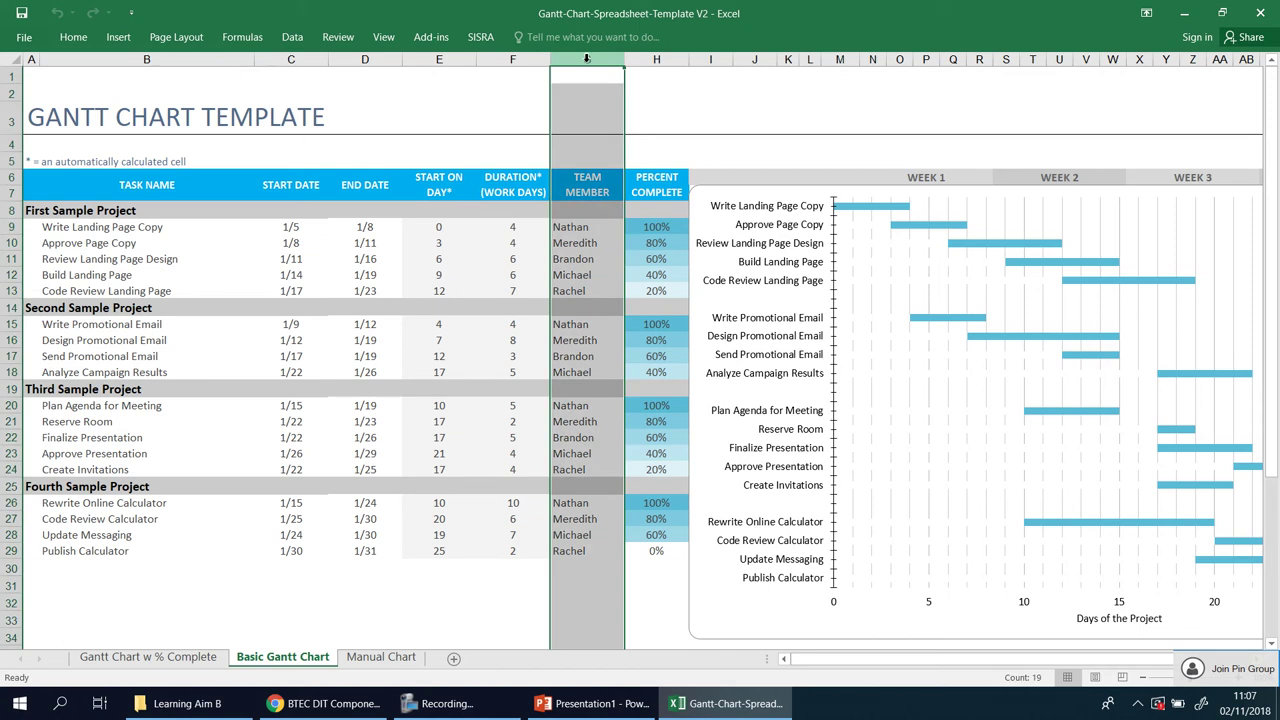
pyautogui.click(595, 227)
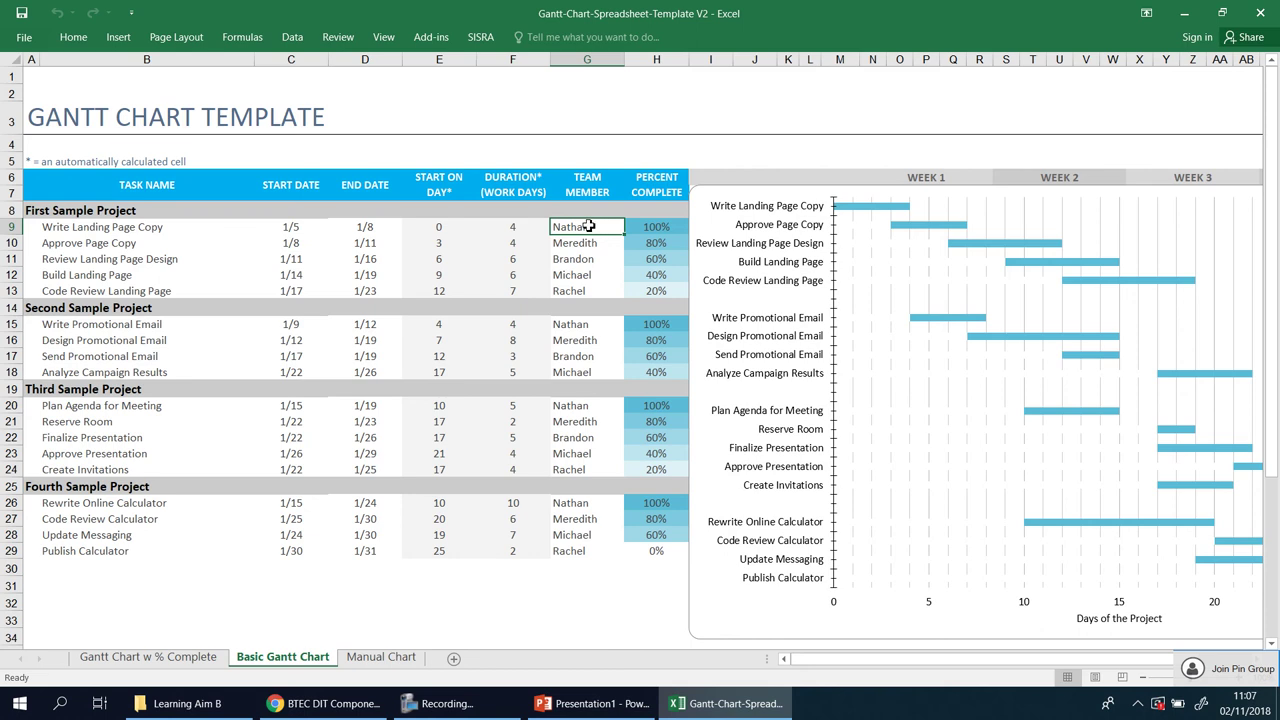
pyautogui.moveTo(585, 227); pyautogui.dragTo(585, 550)
pyautogui.press('Delete')
pyautogui.click(546, 584)
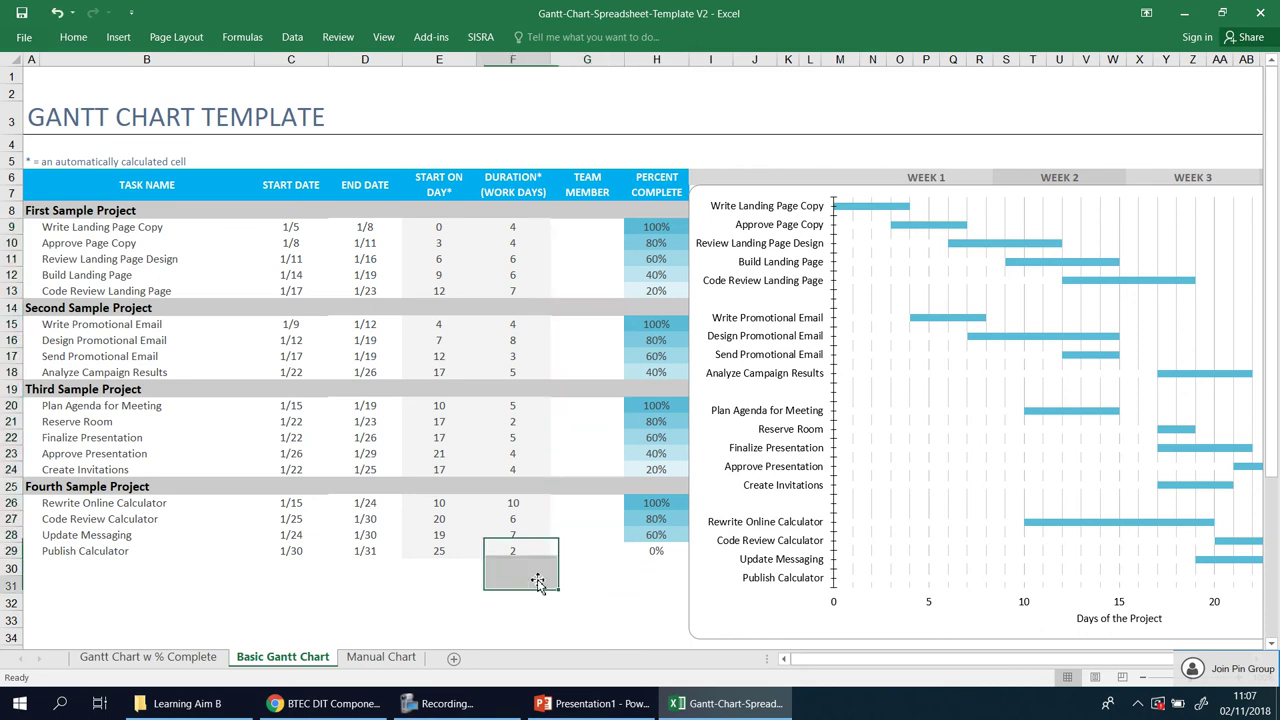
# Examine the start date, end date, start day and duration of the Approve Page Copy task on the Basic Gantt Chart sheet
pyautogui.click(105, 244)
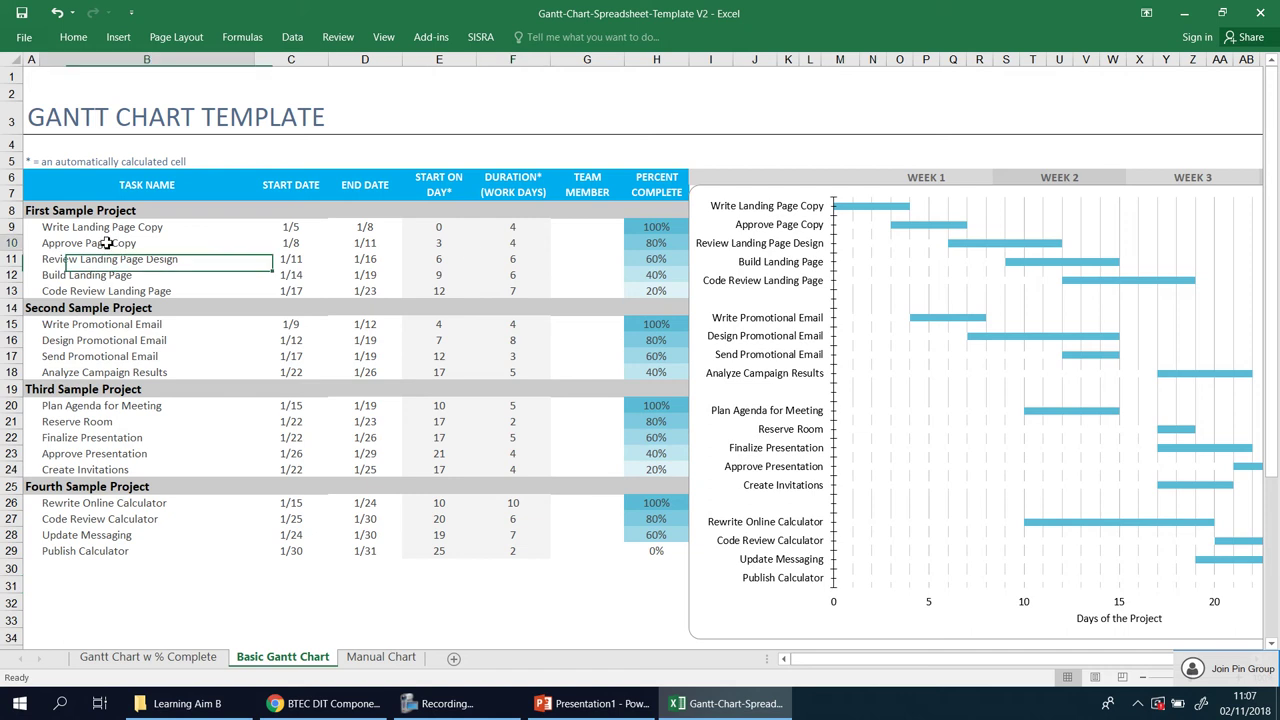
pyautogui.click(281, 244)
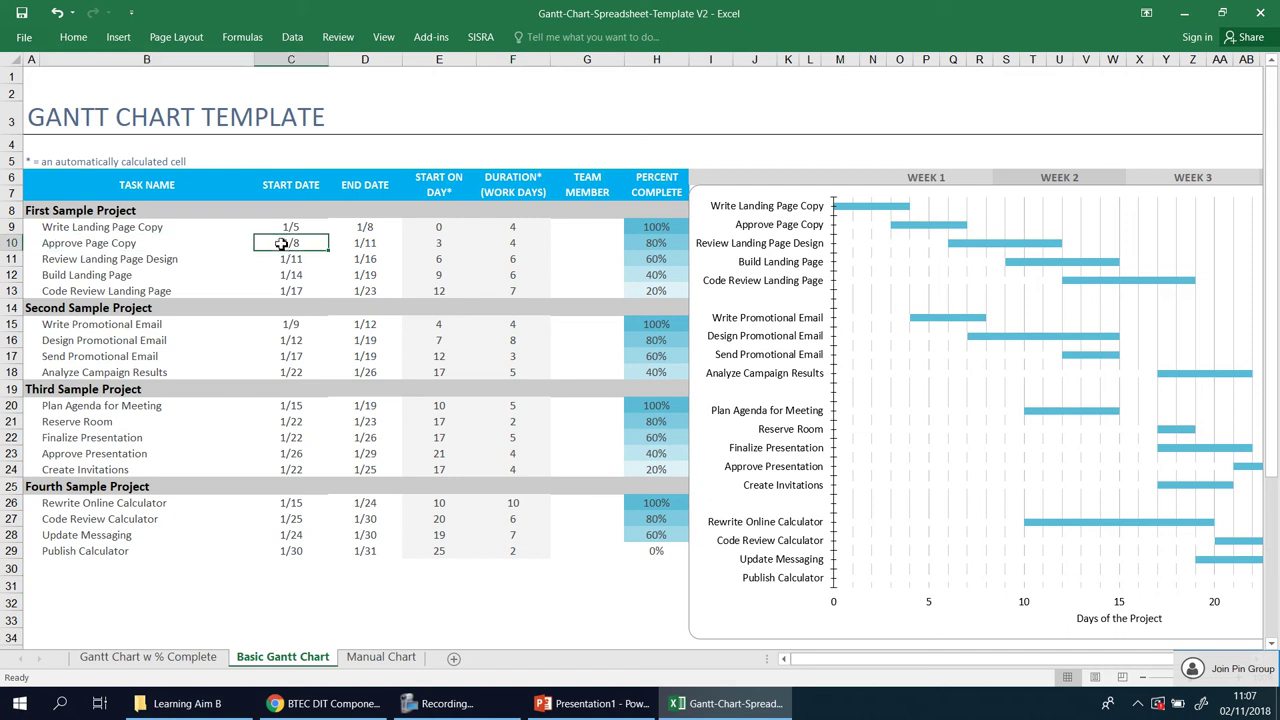
pyautogui.click(370, 246)
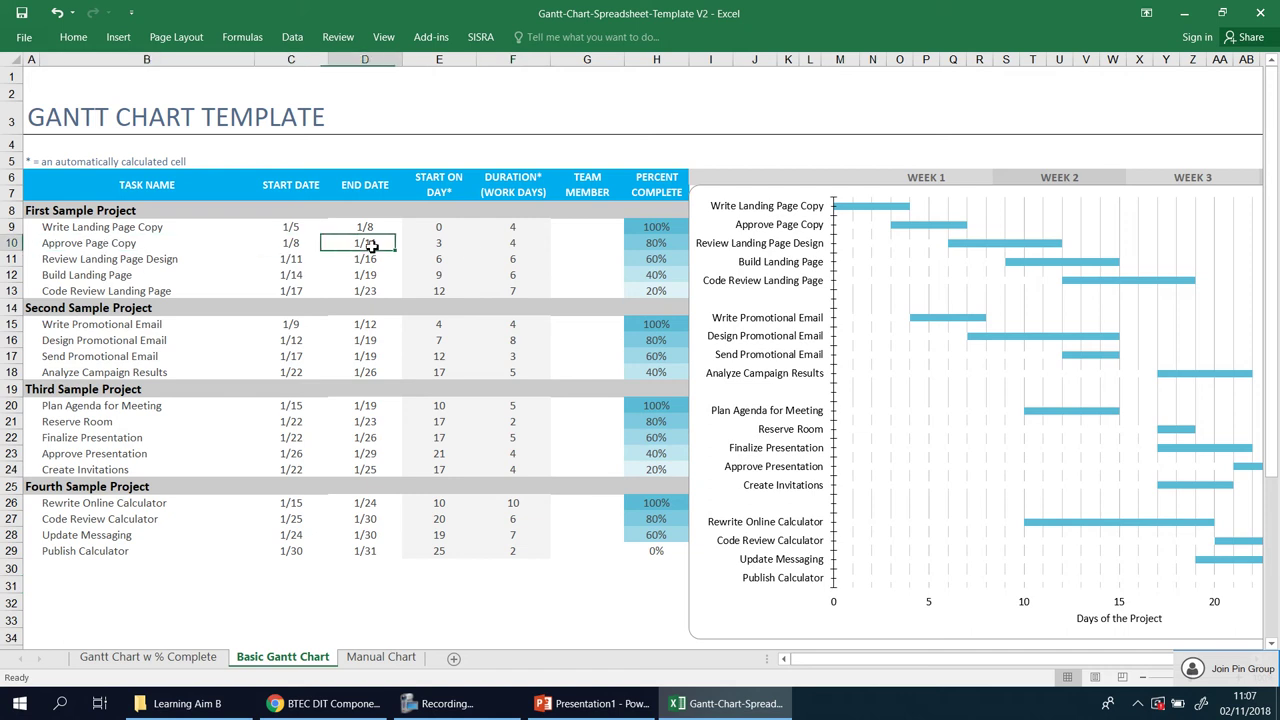
pyautogui.click(446, 246)
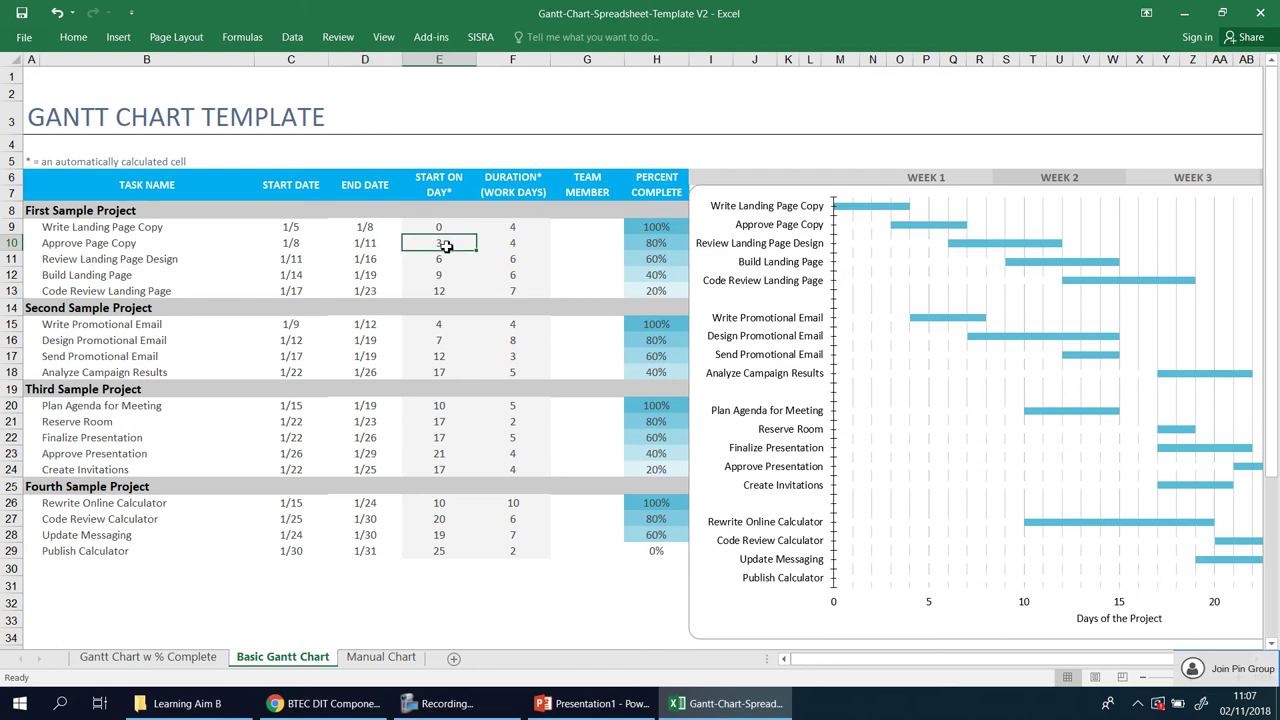
pyautogui.click(535, 230)
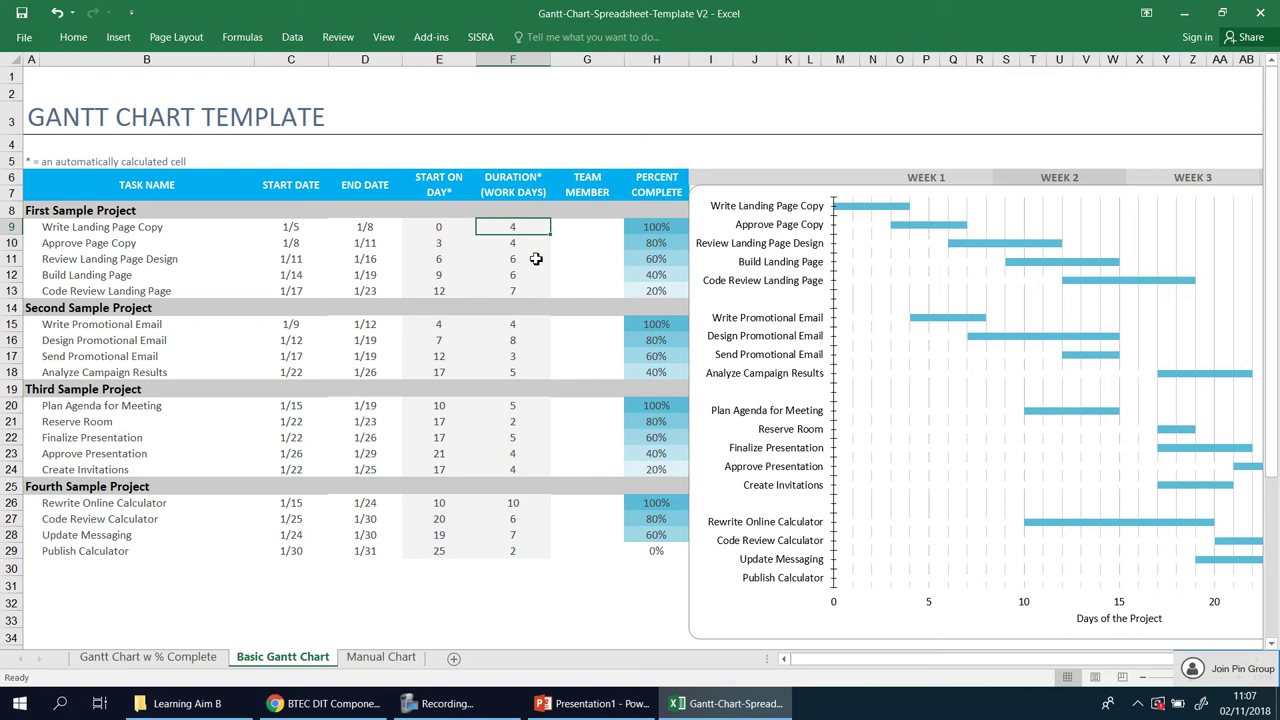
pyautogui.click(453, 245)
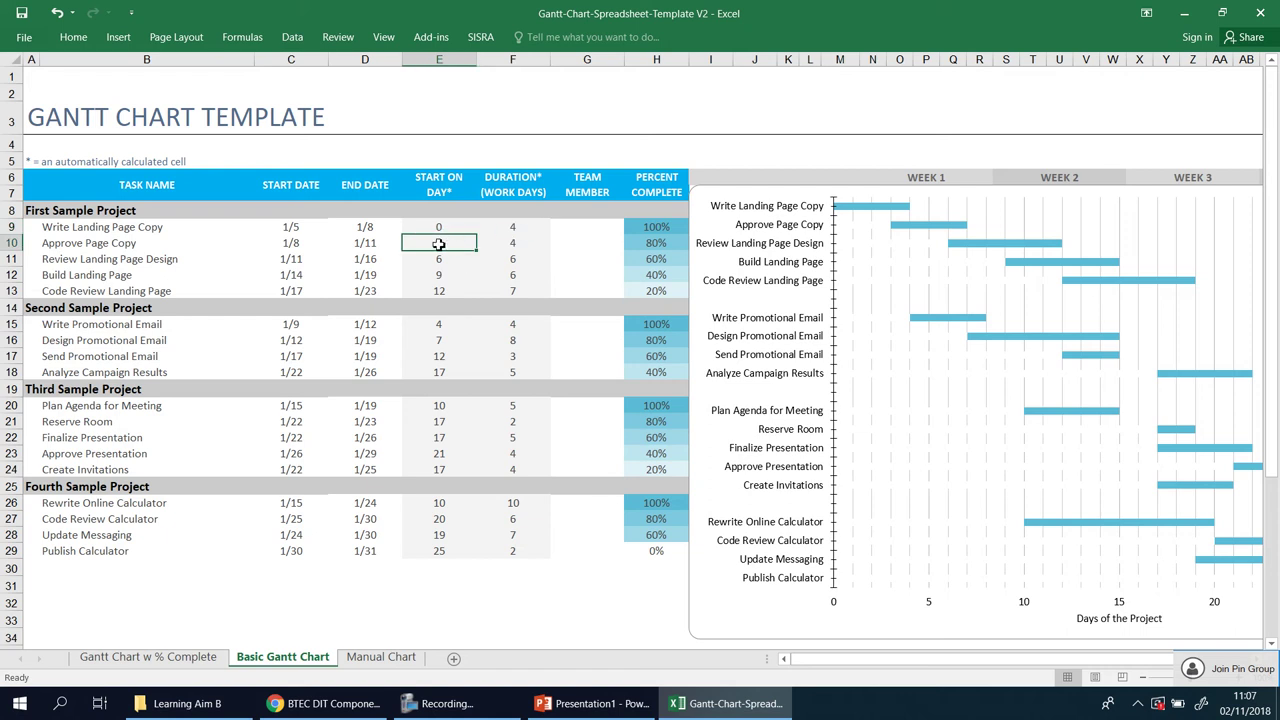
pyautogui.click(523, 242)
# Check how the Review Landing Page Design task's start and end dates relate to its duration and the preceding task's end date
pyautogui.click(520, 260)
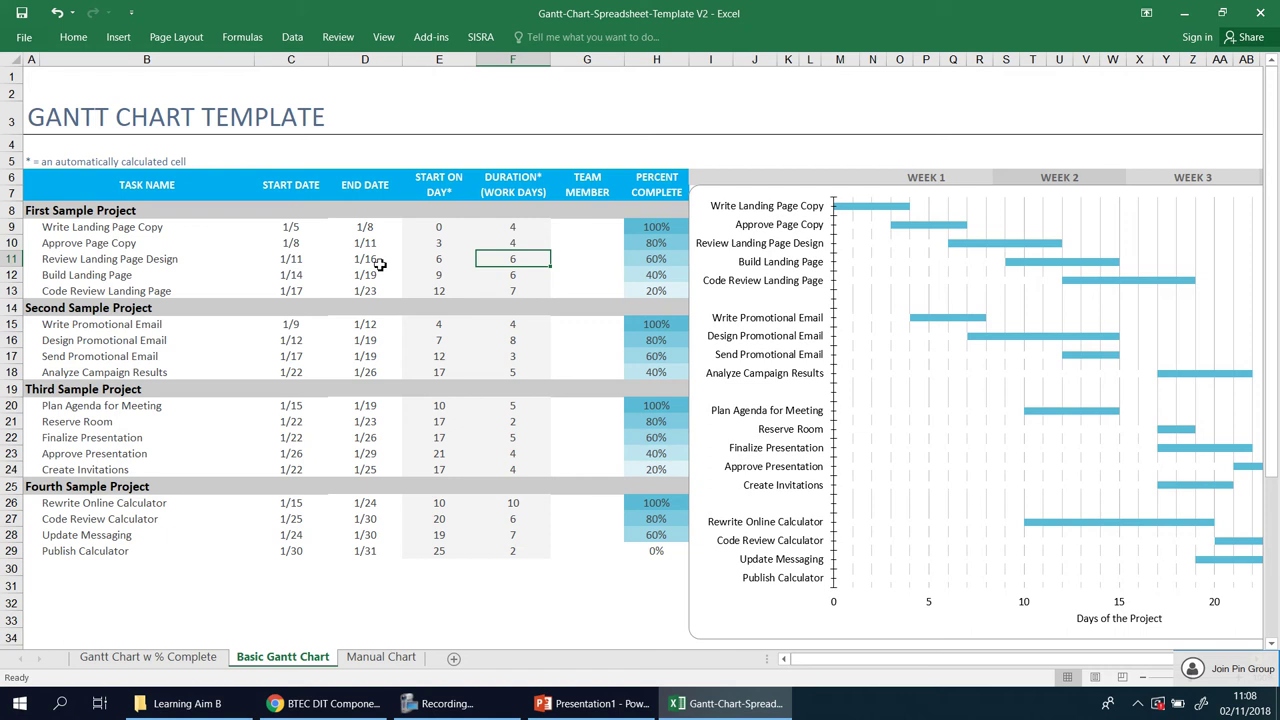
pyautogui.click(292, 261)
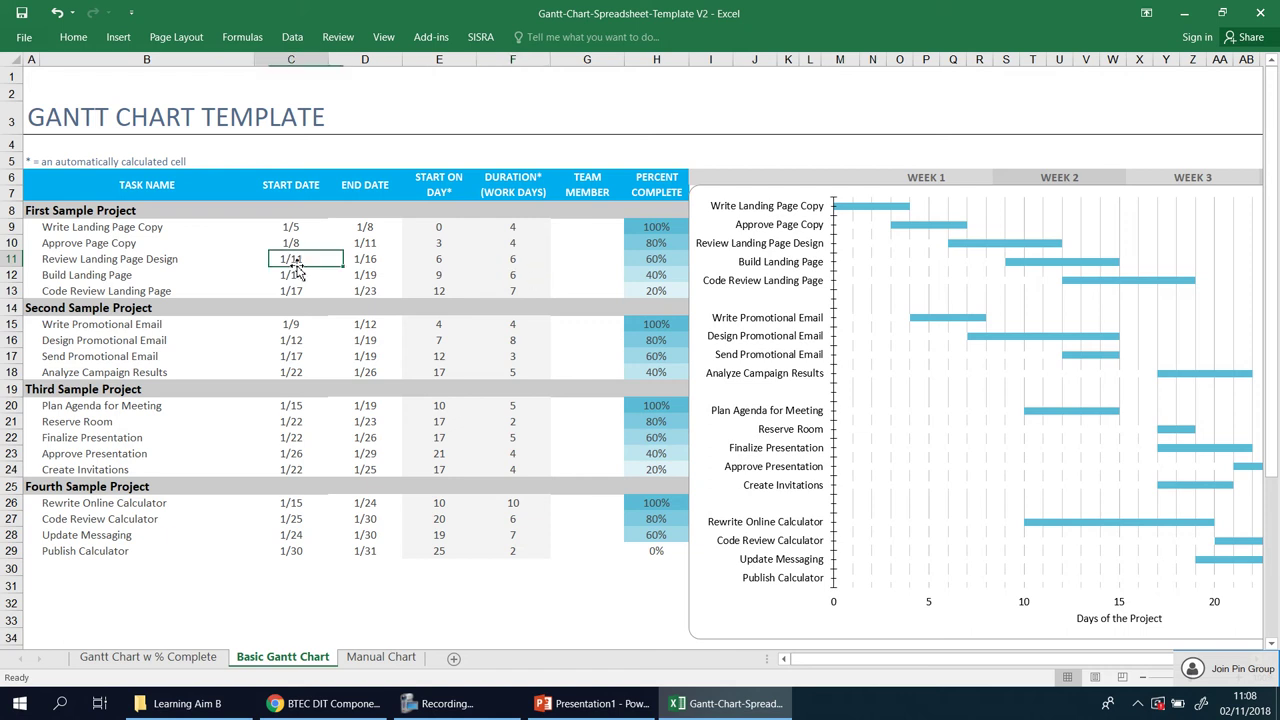
pyautogui.click(375, 242)
pyautogui.click(291, 261)
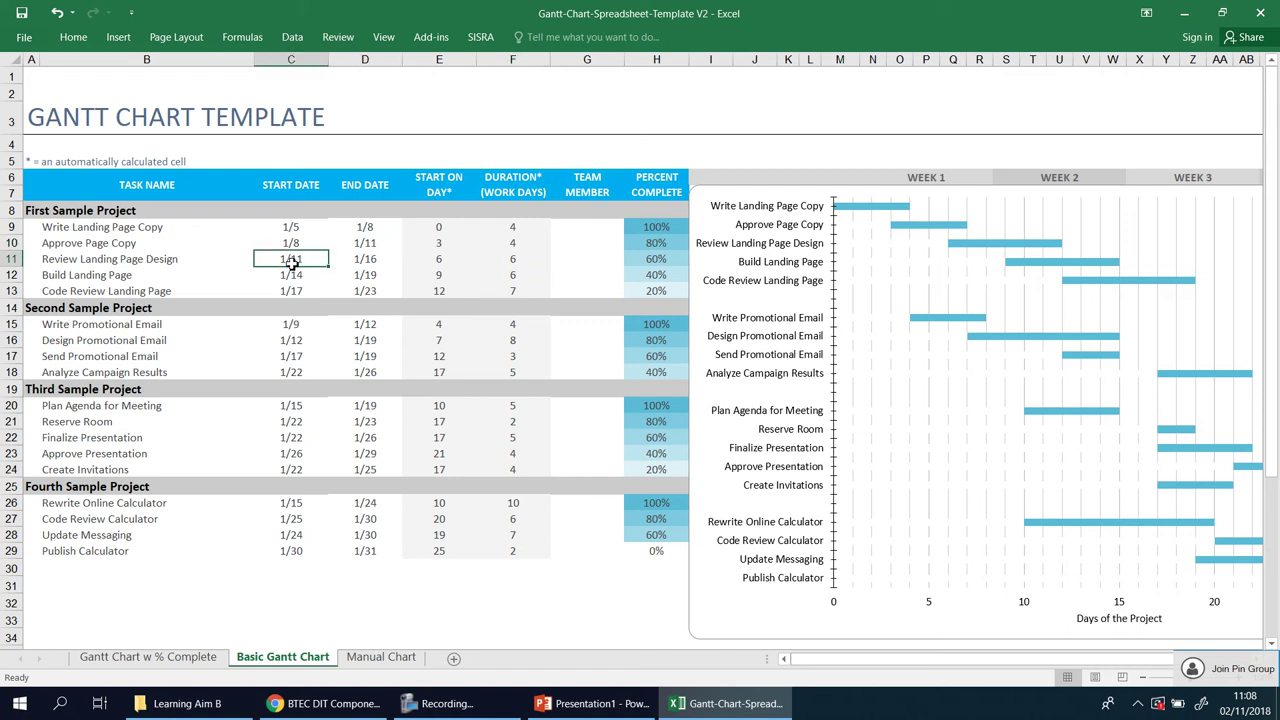
pyautogui.click(374, 260)
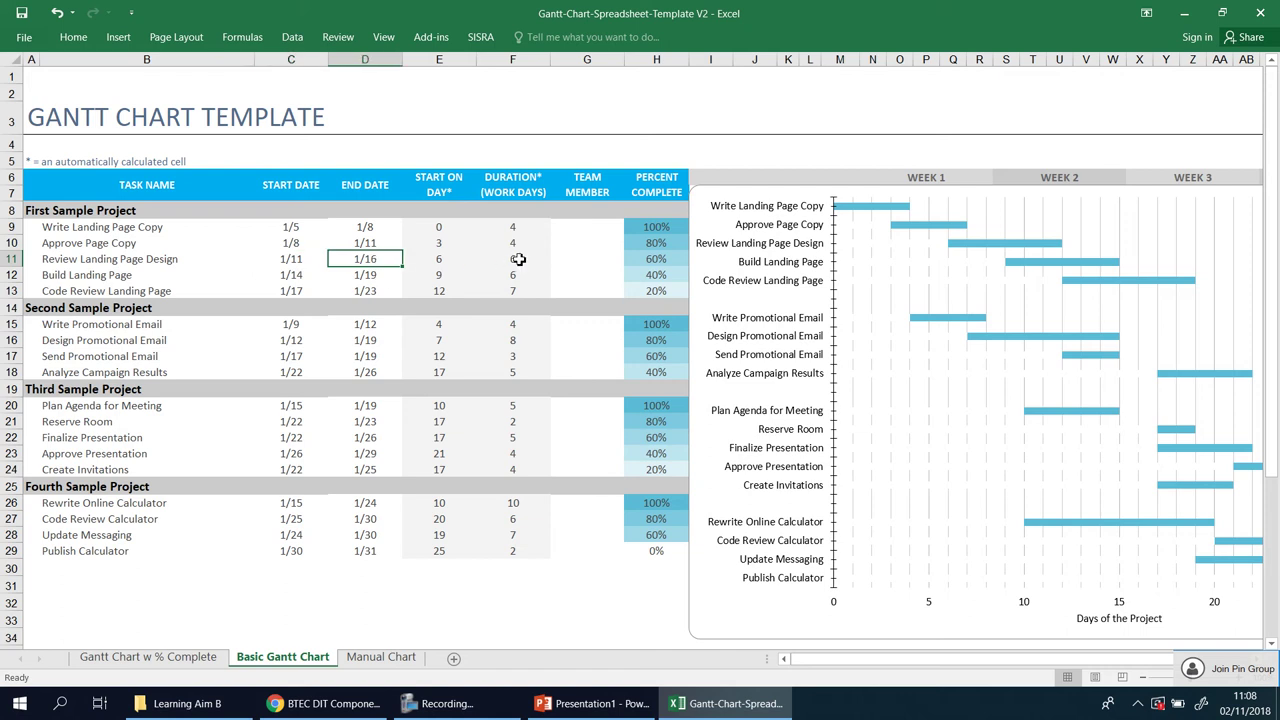
pyautogui.click(518, 259)
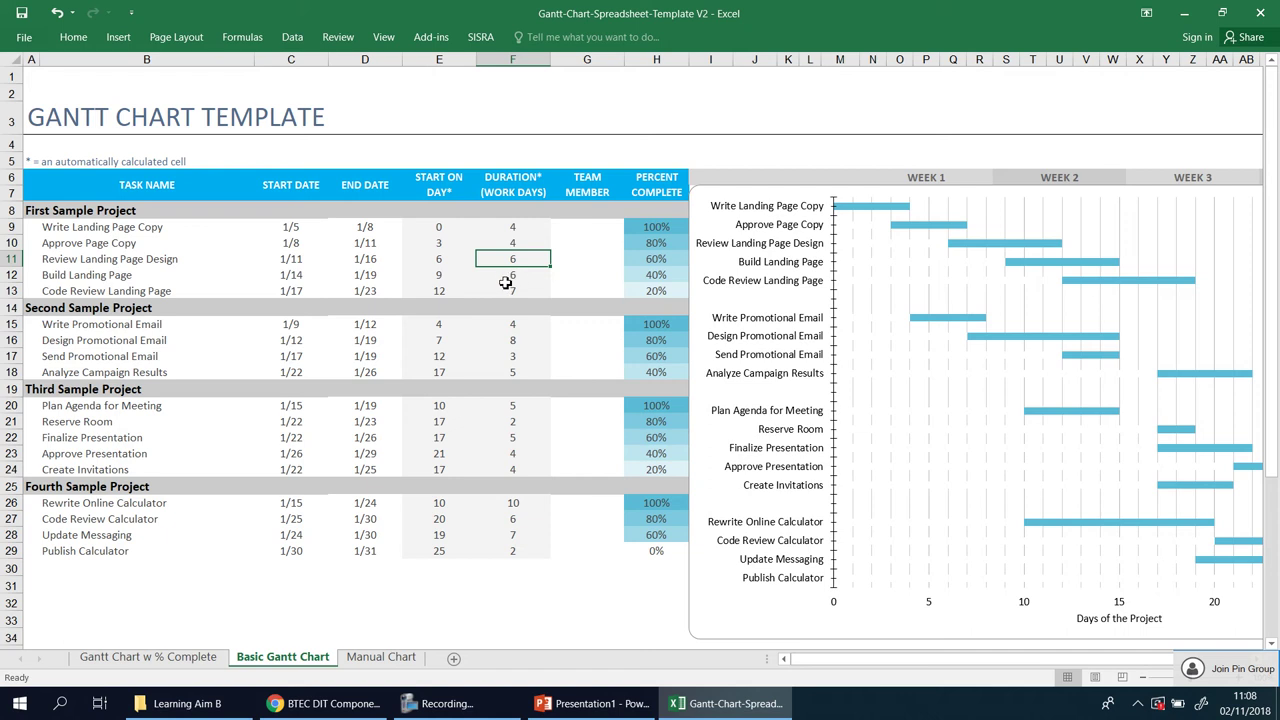
# Review the percent complete values on Basic Gantt Chart and compare the sheet with Manual Chart, returning to Basic Gantt Chart
pyautogui.click(648, 244)
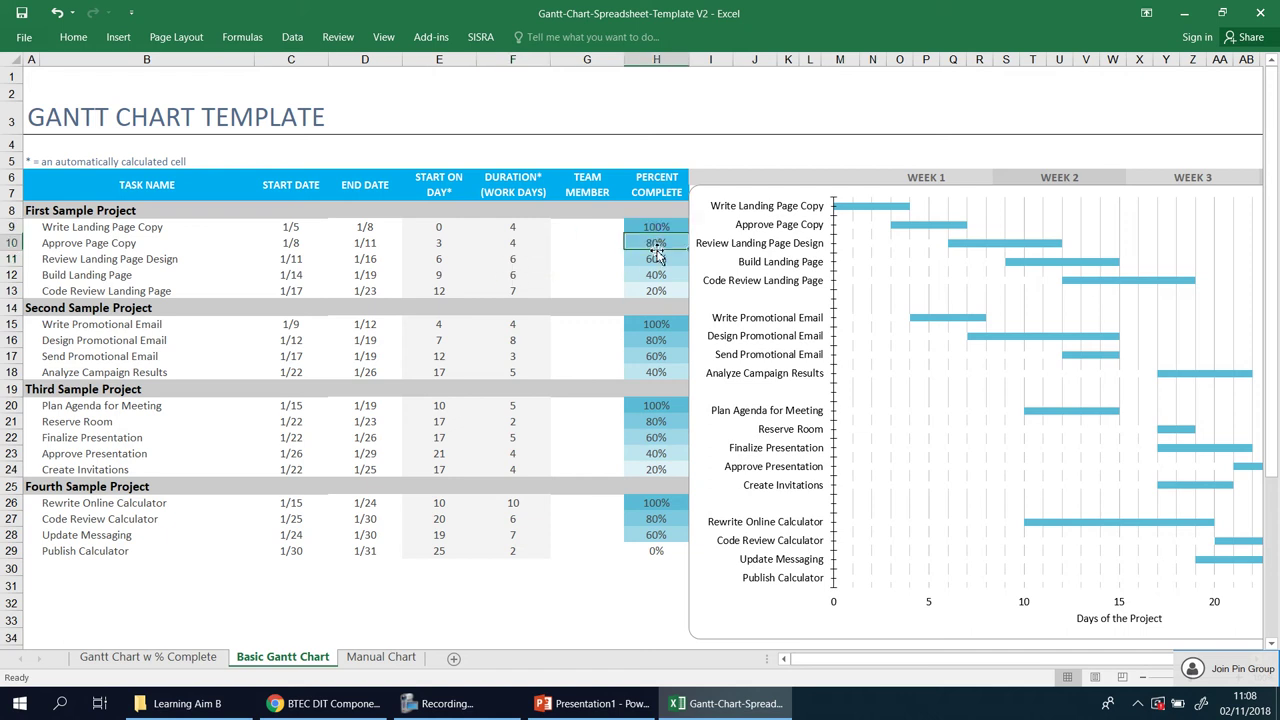
pyautogui.click(663, 340)
pyautogui.click(656, 421)
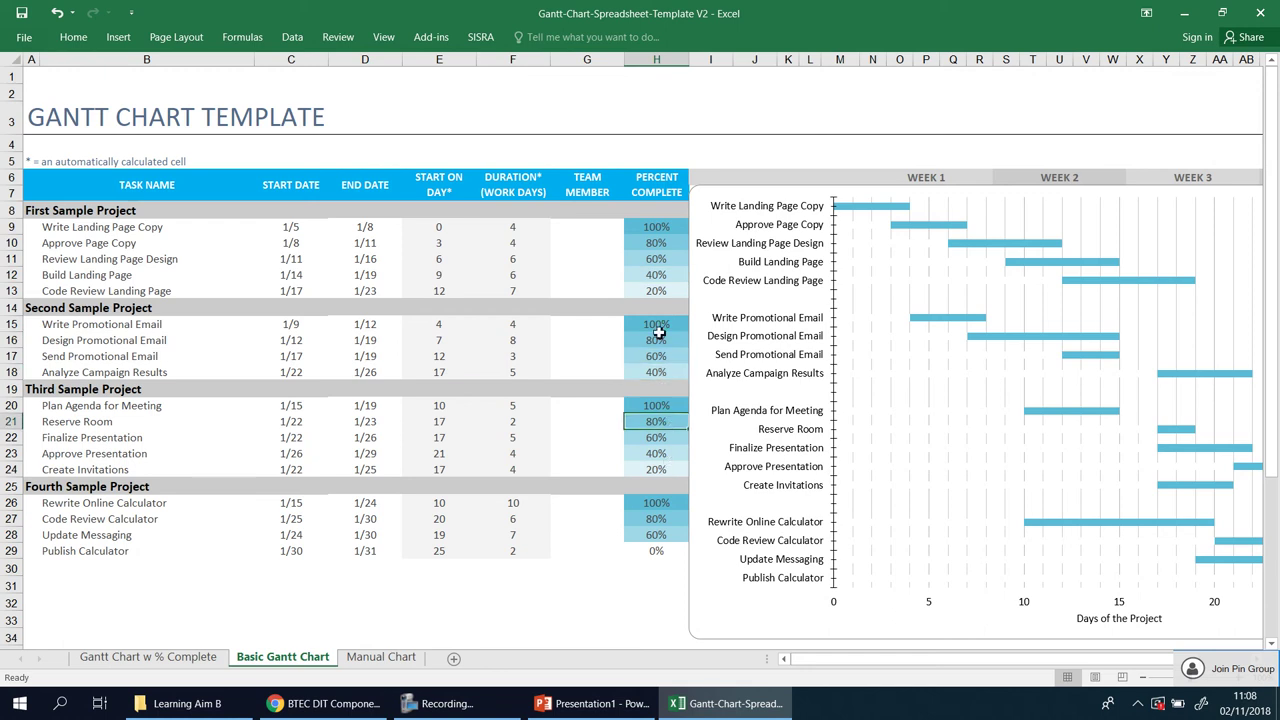
pyautogui.click(375, 657)
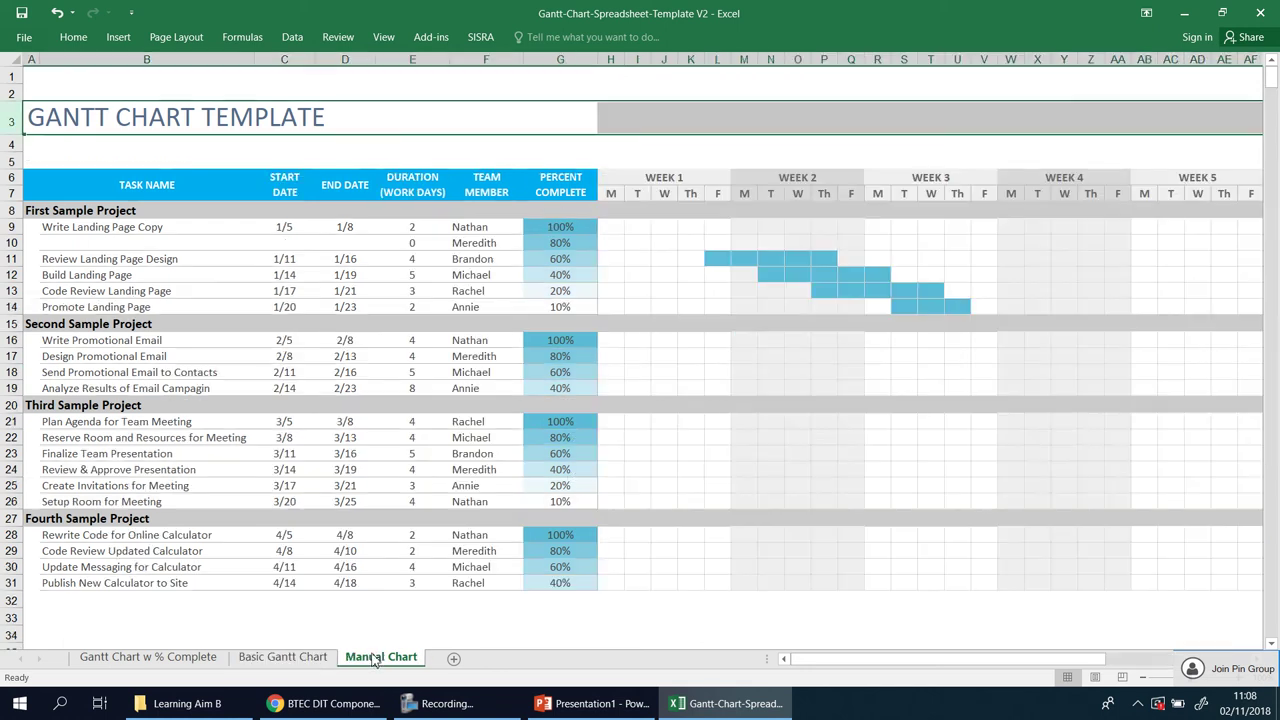
pyautogui.click(300, 657)
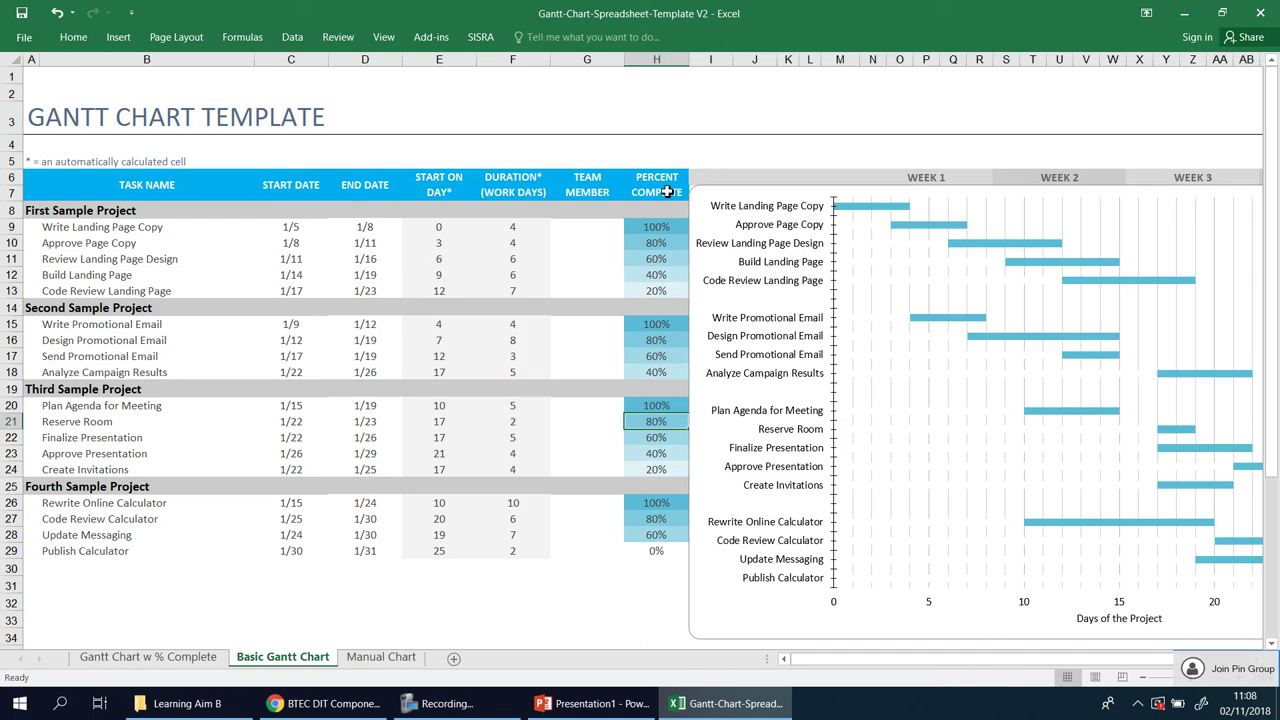
# Go through the task name, start date, end date and duration columns that have to be filled in for the basic chart
pyautogui.moveTo(130, 228); pyautogui.dragTo(145, 538)
pyautogui.moveTo(293, 240); pyautogui.dragTo(291, 551)
pyautogui.moveTo(365, 243); pyautogui.dragTo(380, 543)
pyautogui.moveTo(543, 243); pyautogui.dragTo(513, 291)
pyautogui.moveTo(517, 508); pyautogui.dragTo(522, 551)
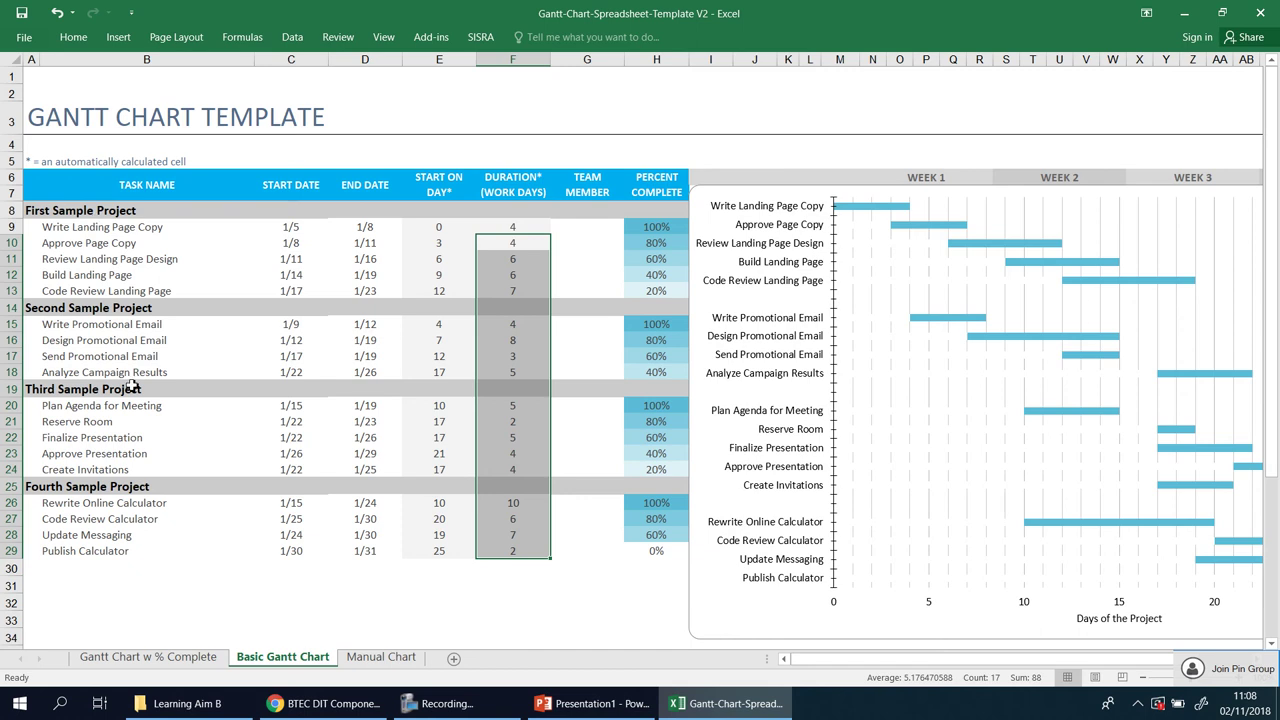
# Examine the full four-week chart and how the First Sample Project's task bars overlap across the project days
pyautogui.moveTo(938, 672); pyautogui.dragTo(1013, 672)
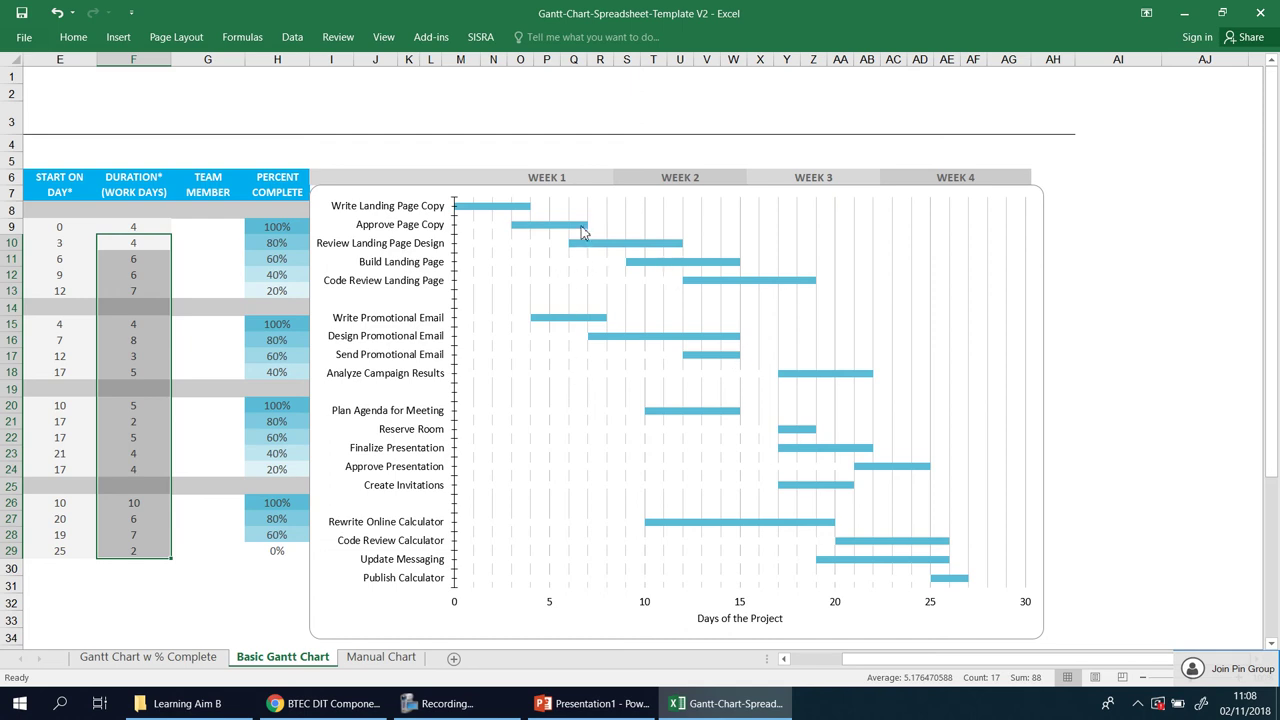
pyautogui.moveTo(581, 228)
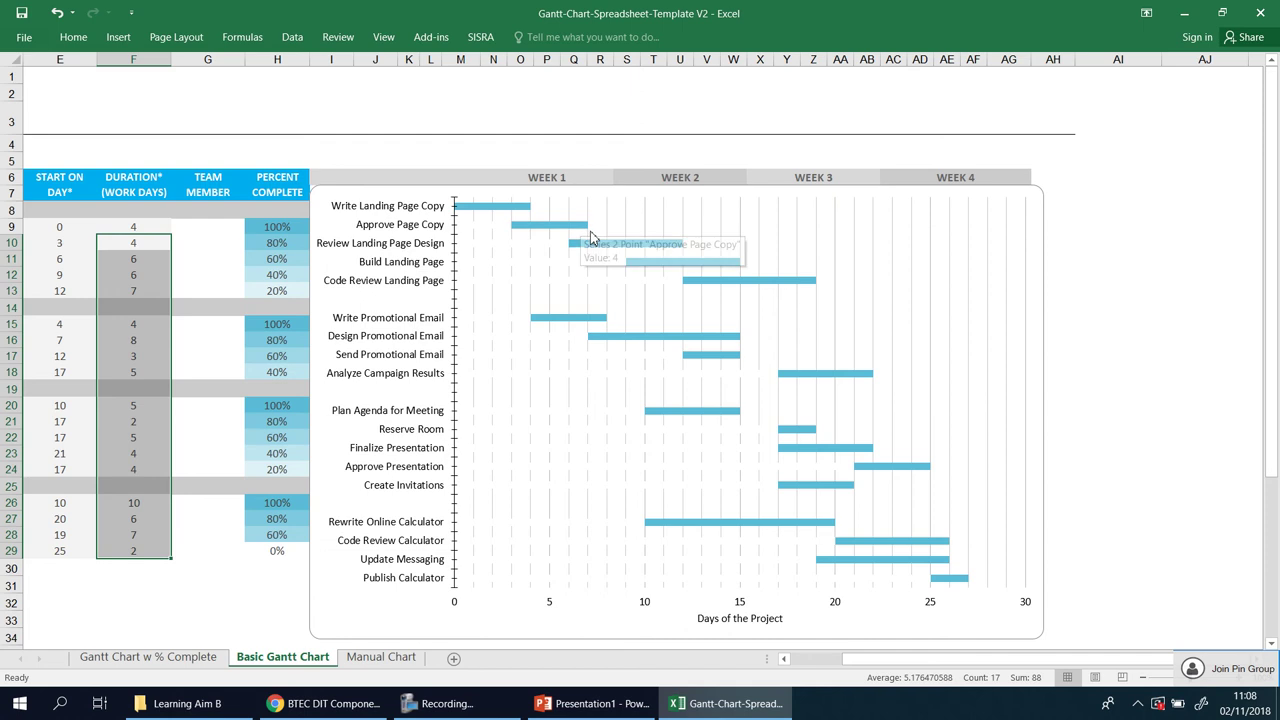
pyautogui.moveTo(577, 250)
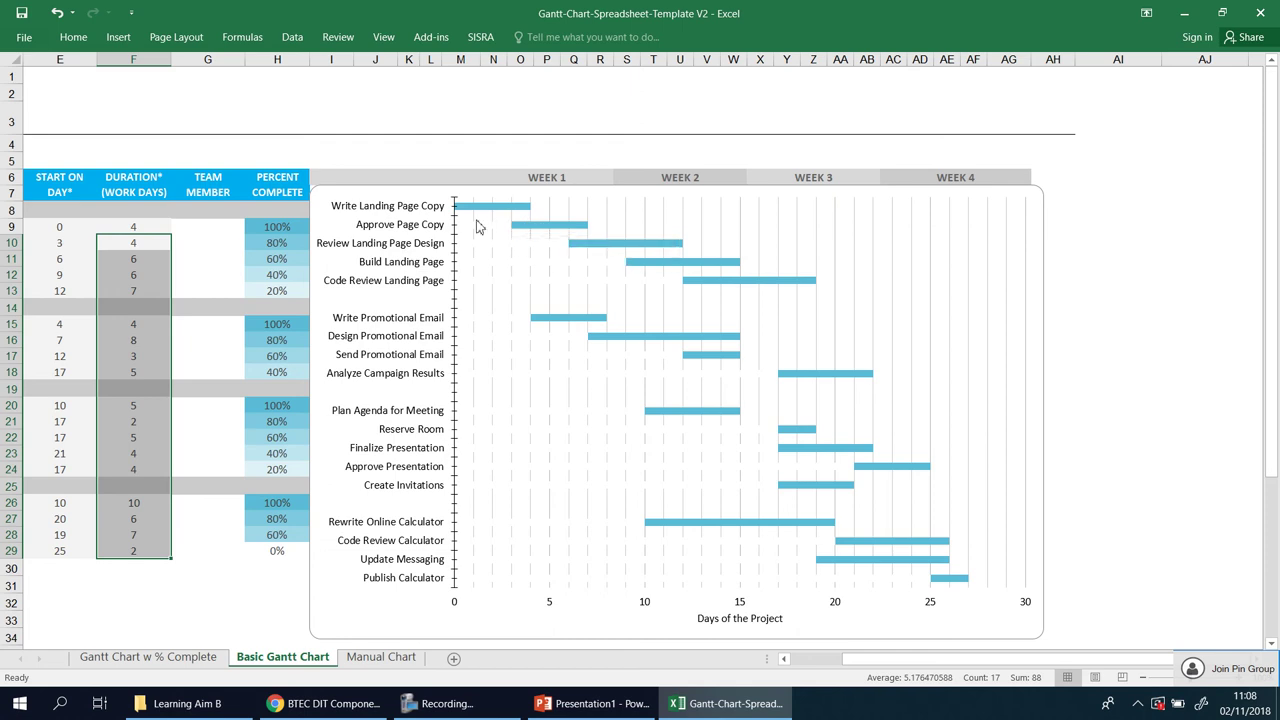
pyautogui.moveTo(472, 214)
pyautogui.moveTo(526, 234)
pyautogui.moveTo(684, 248)
pyautogui.moveTo(886, 668); pyautogui.dragTo(795, 663)
# Review the start dates in C9:C29 across the four sample projects on the Basic Gantt Chart sheet
pyautogui.click(297, 440)
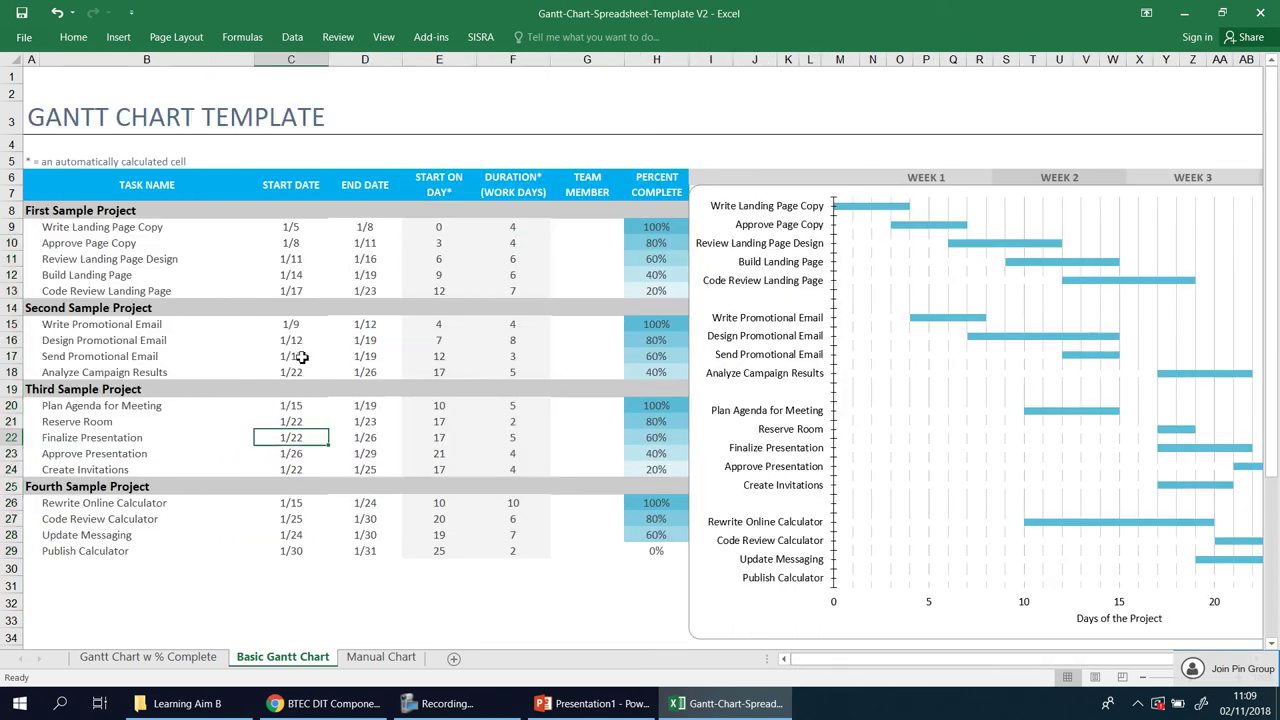
pyautogui.click(299, 356)
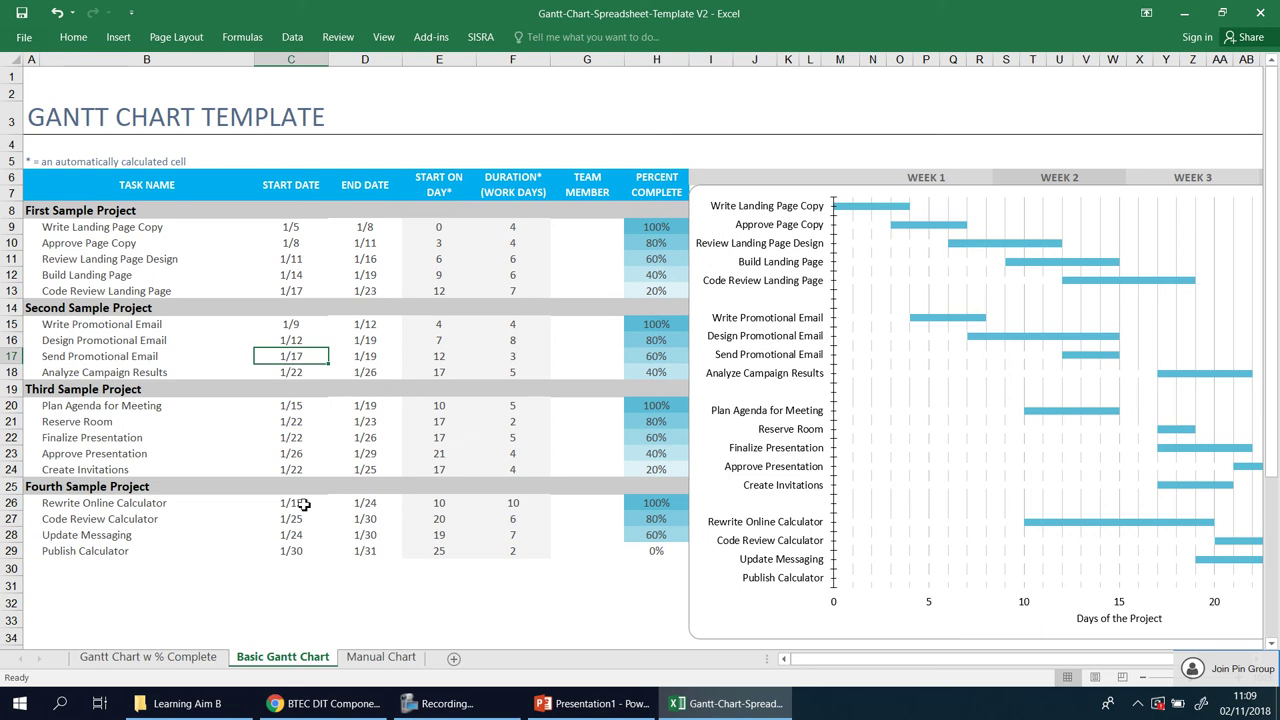
pyautogui.moveTo(295, 227); pyautogui.dragTo(297, 557)
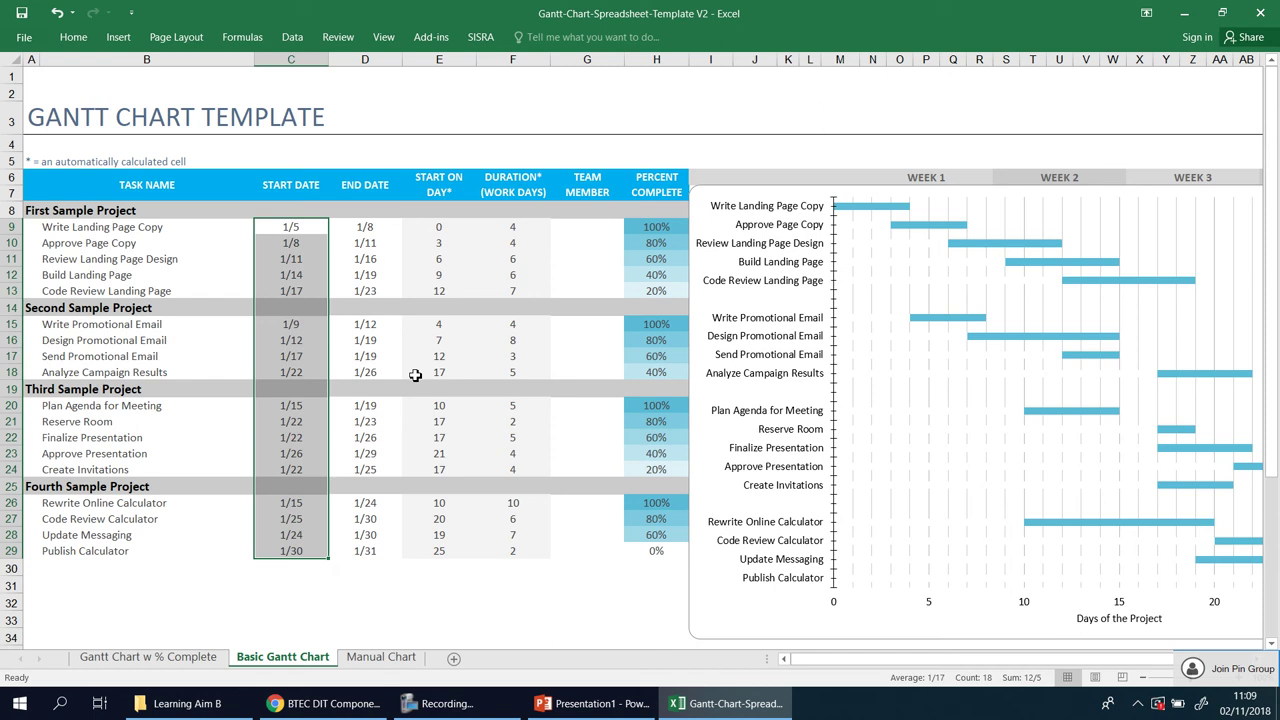
pyautogui.click(298, 370)
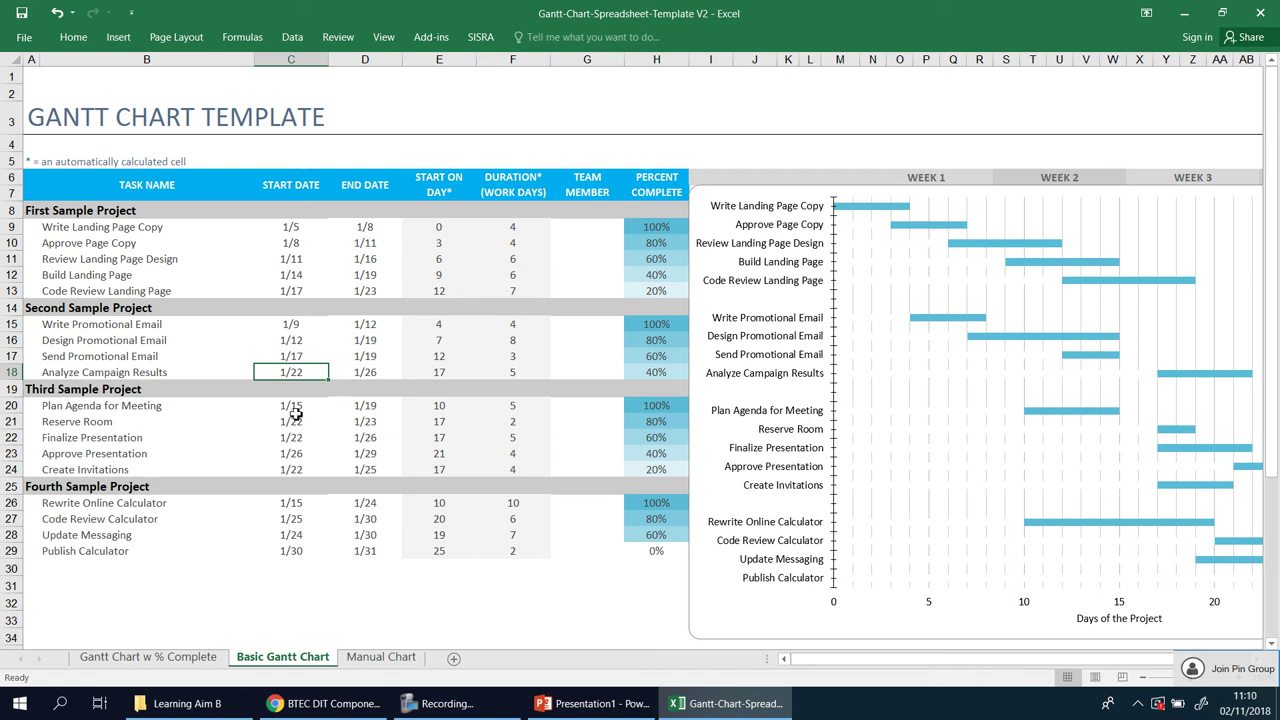
pyautogui.click(304, 405)
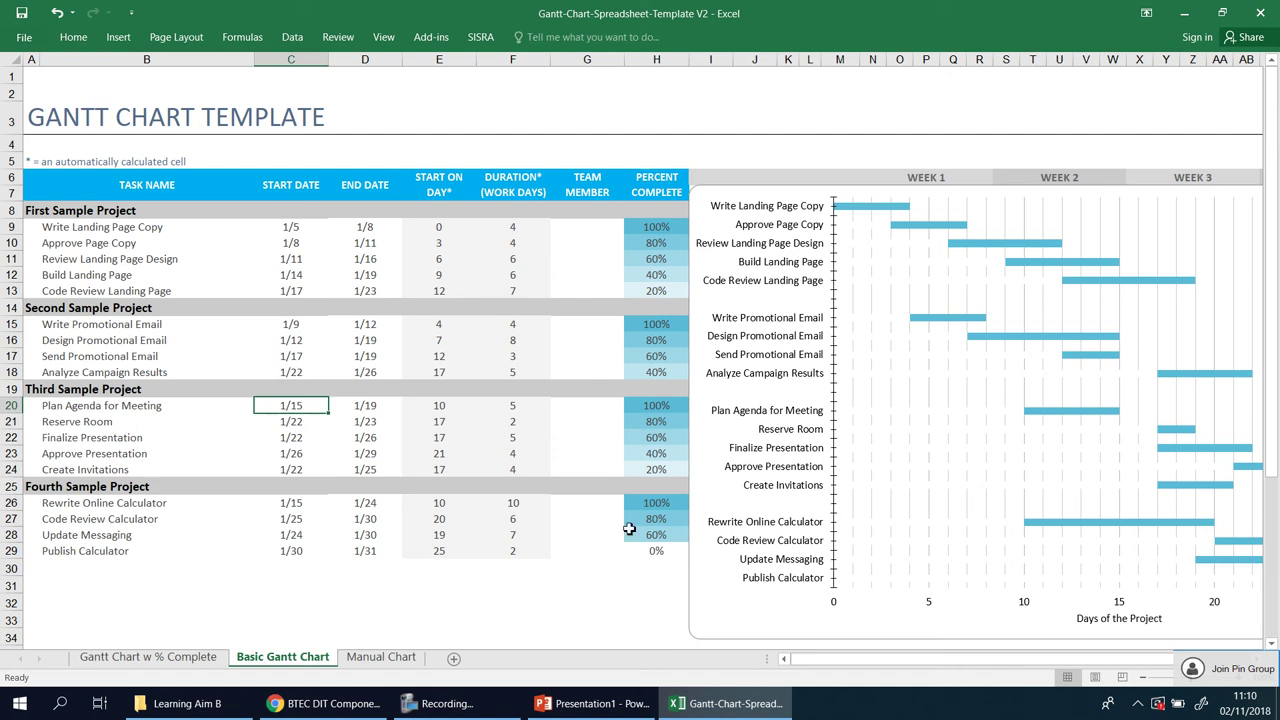
# Examine the hand-shaded day cells for the First Sample Project on the Manual Chart sheet
pyautogui.click(378, 657)
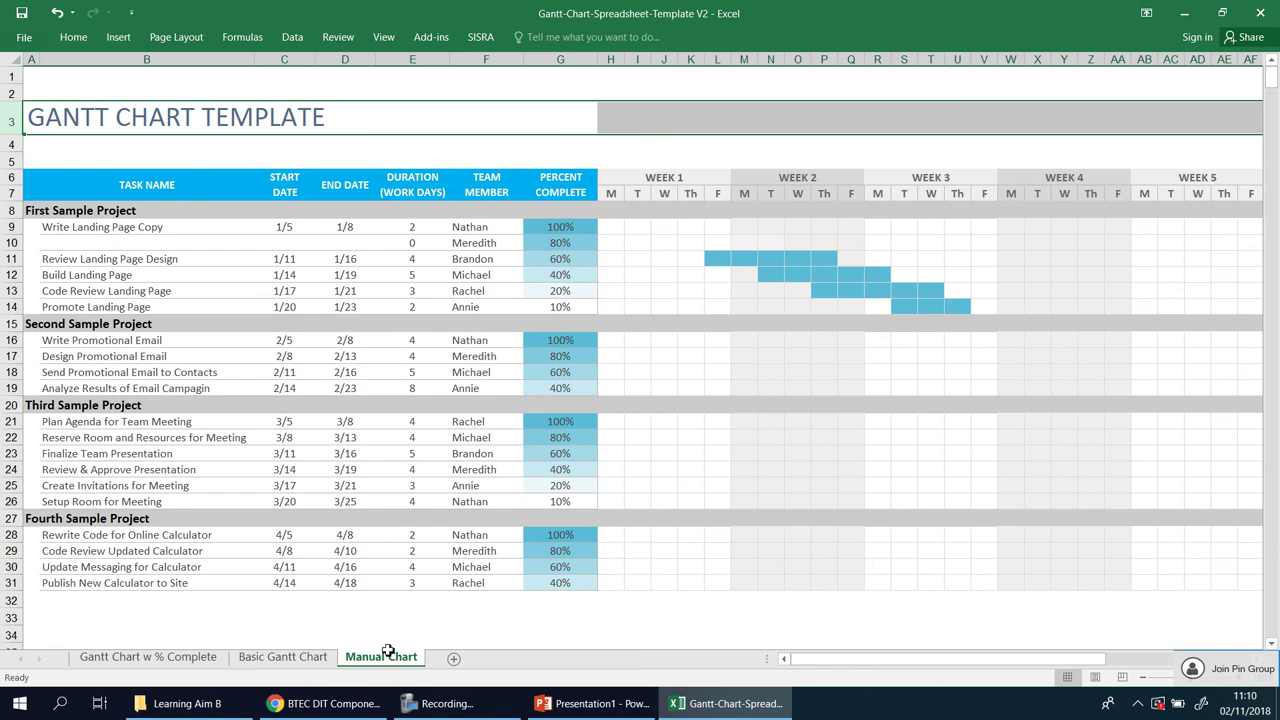
pyautogui.moveTo(930, 658); pyautogui.dragTo(940, 628)
pyautogui.click(940, 340)
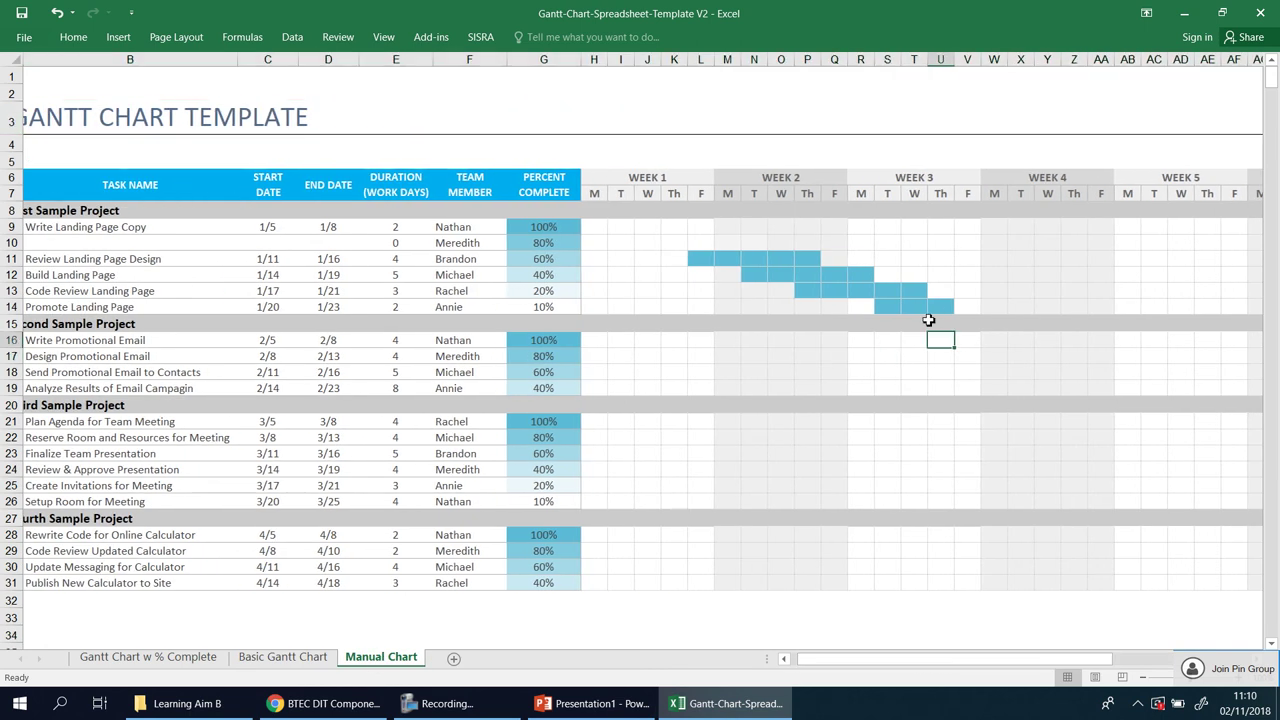
pyautogui.click(930, 310)
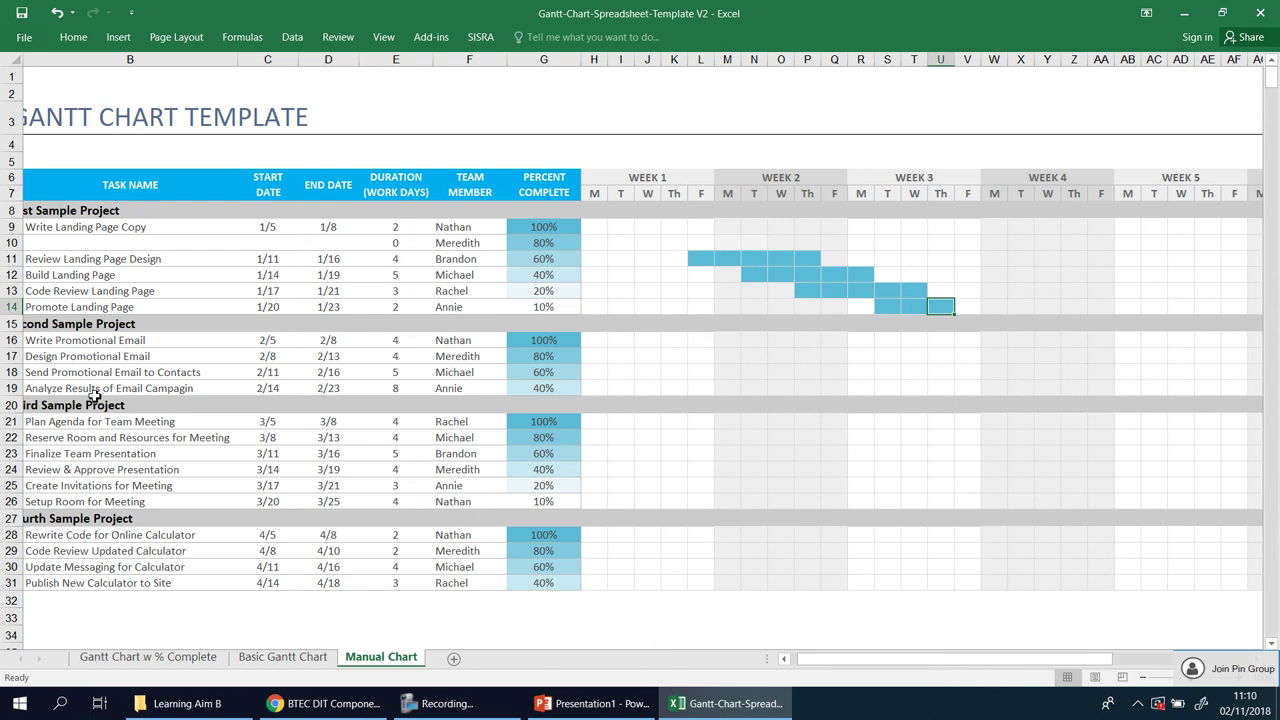
# Close the V2 template without saving and open Gantt-Chart-Spreadsheet-Template from the Learning Aim B folder
pyautogui.click(1266, 15)
pyautogui.click(648, 375)
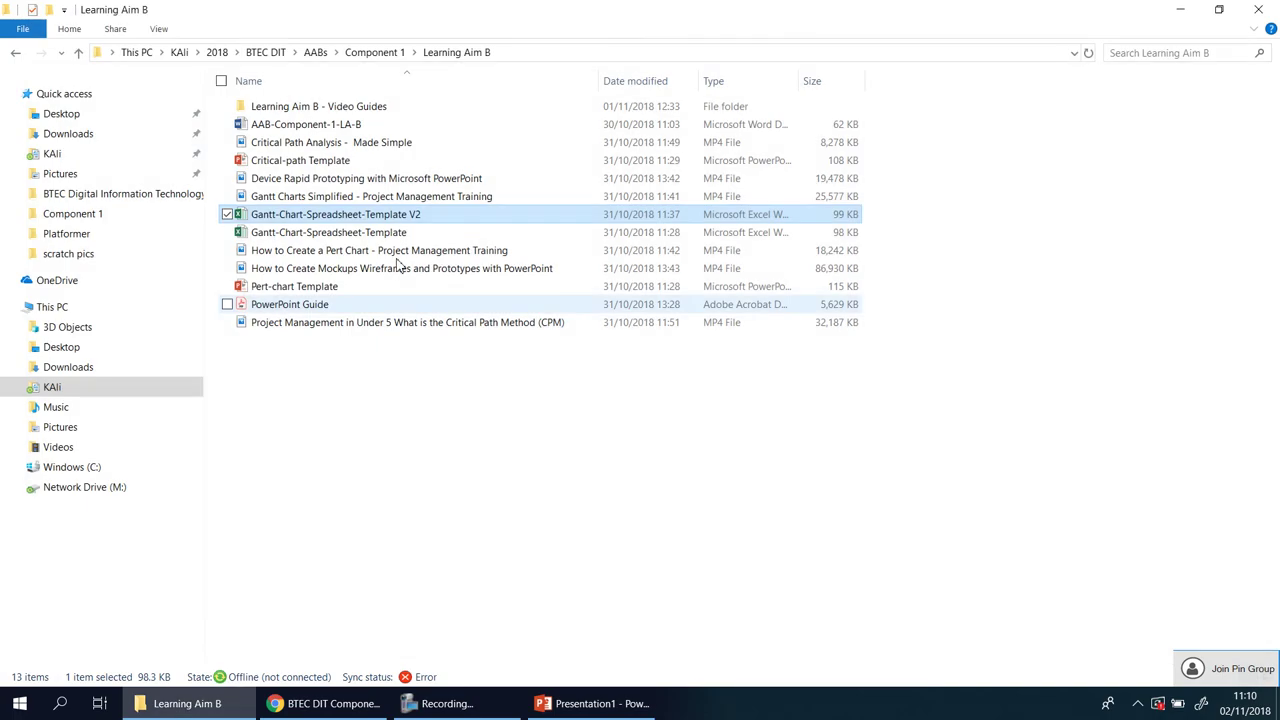
pyautogui.doubleClick(394, 233)
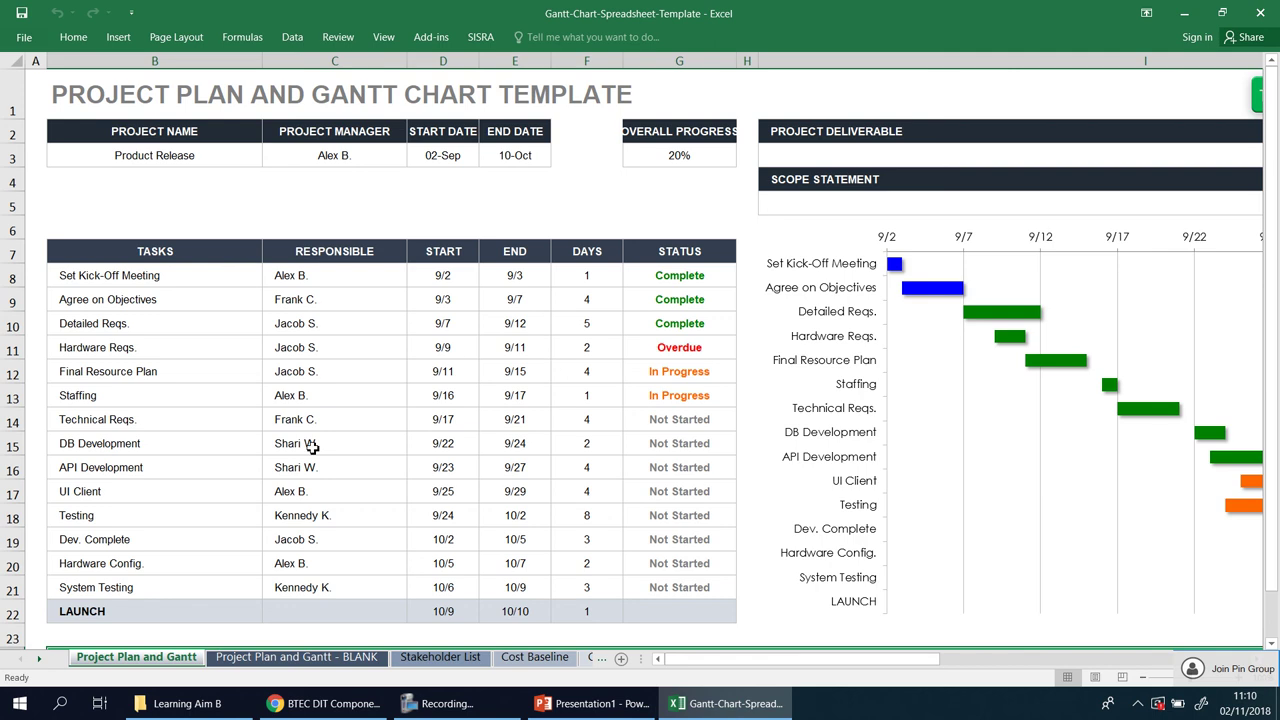
# Review the task list and clear all the names in the Responsible column, C8:C21, of the Project Plan and Gantt sheet
pyautogui.moveTo(157, 277); pyautogui.dragTo(131, 587)
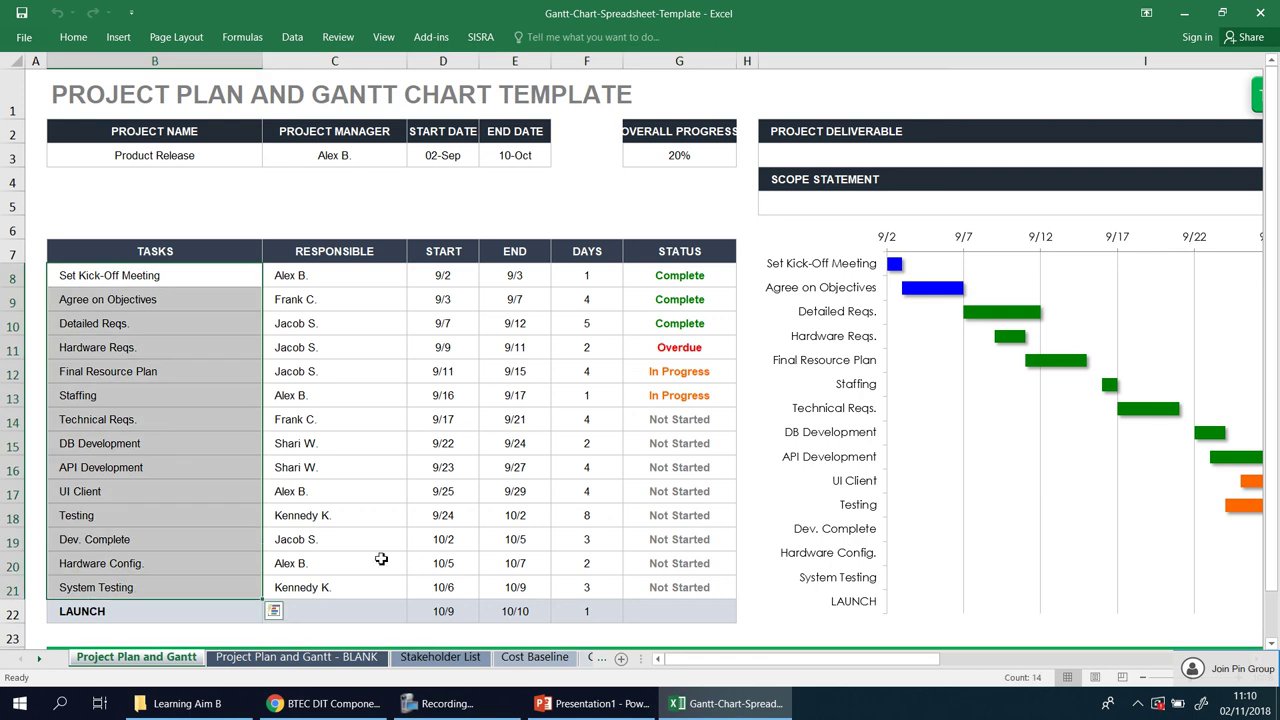
pyautogui.moveTo(333, 281); pyautogui.dragTo(320, 590)
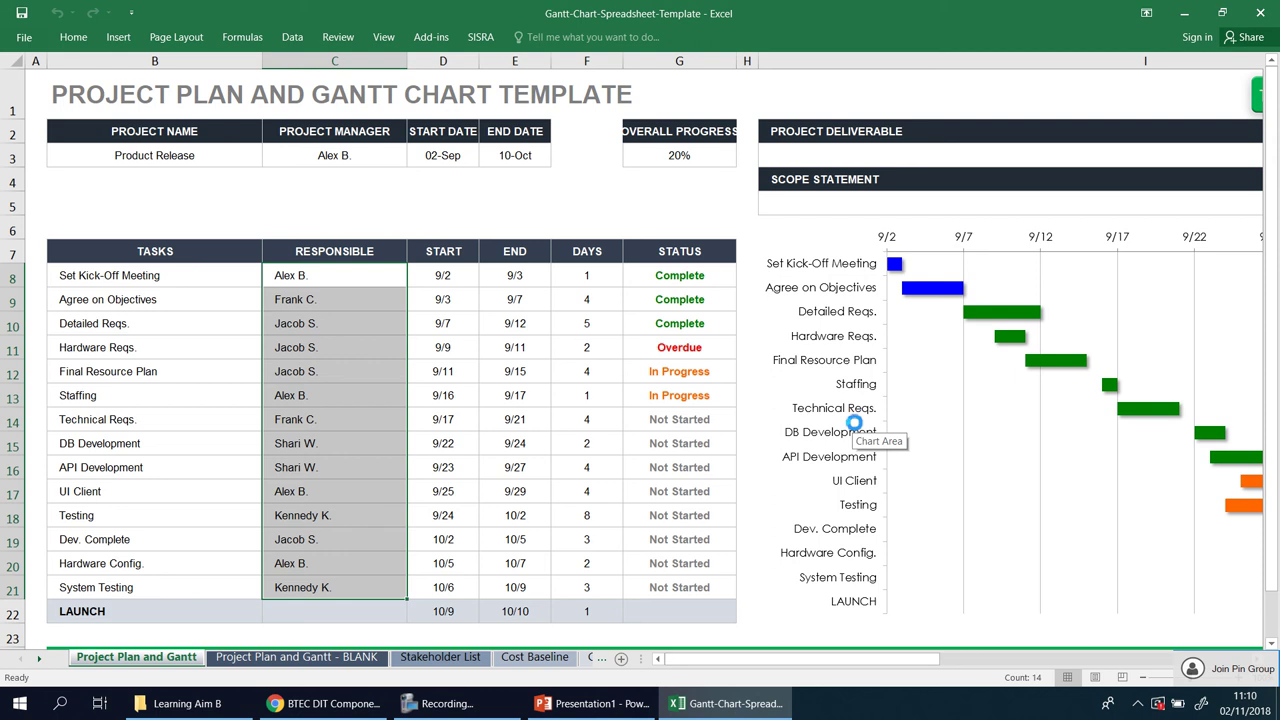
pyautogui.press('Delete')
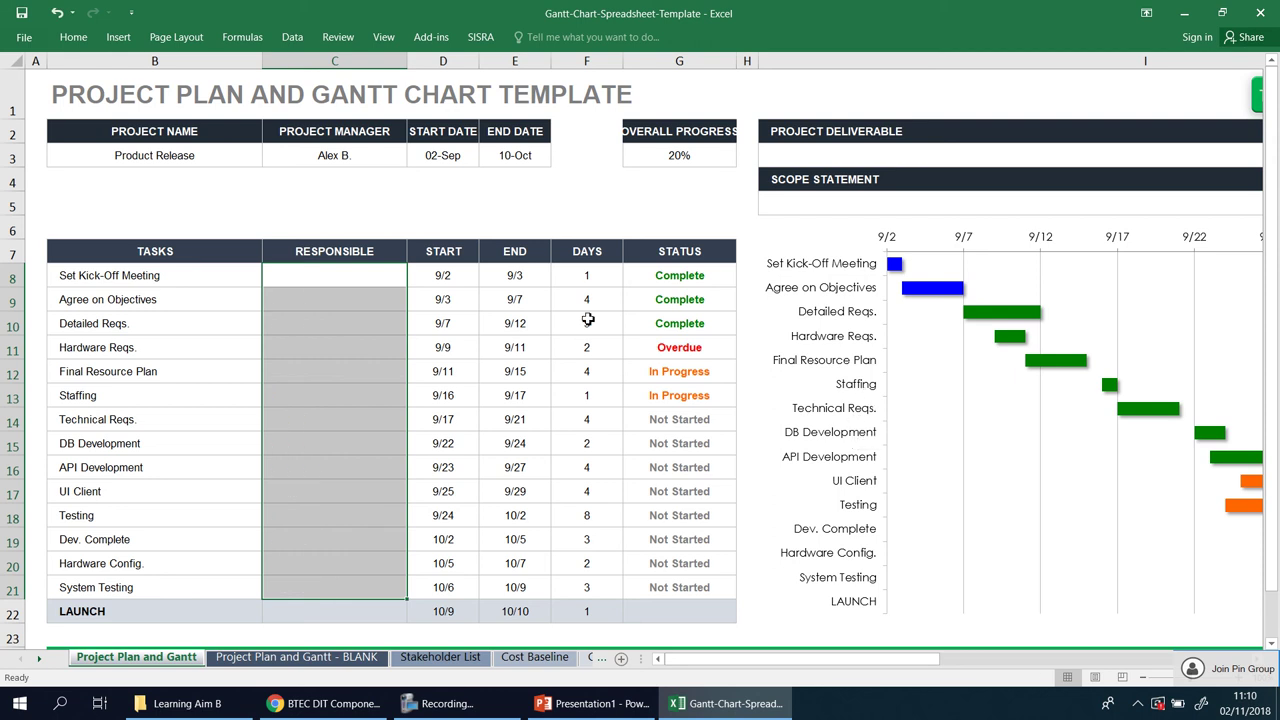
# Examine the start, end, days and status entries of the first tasks in the project plan table
pyautogui.click(459, 278)
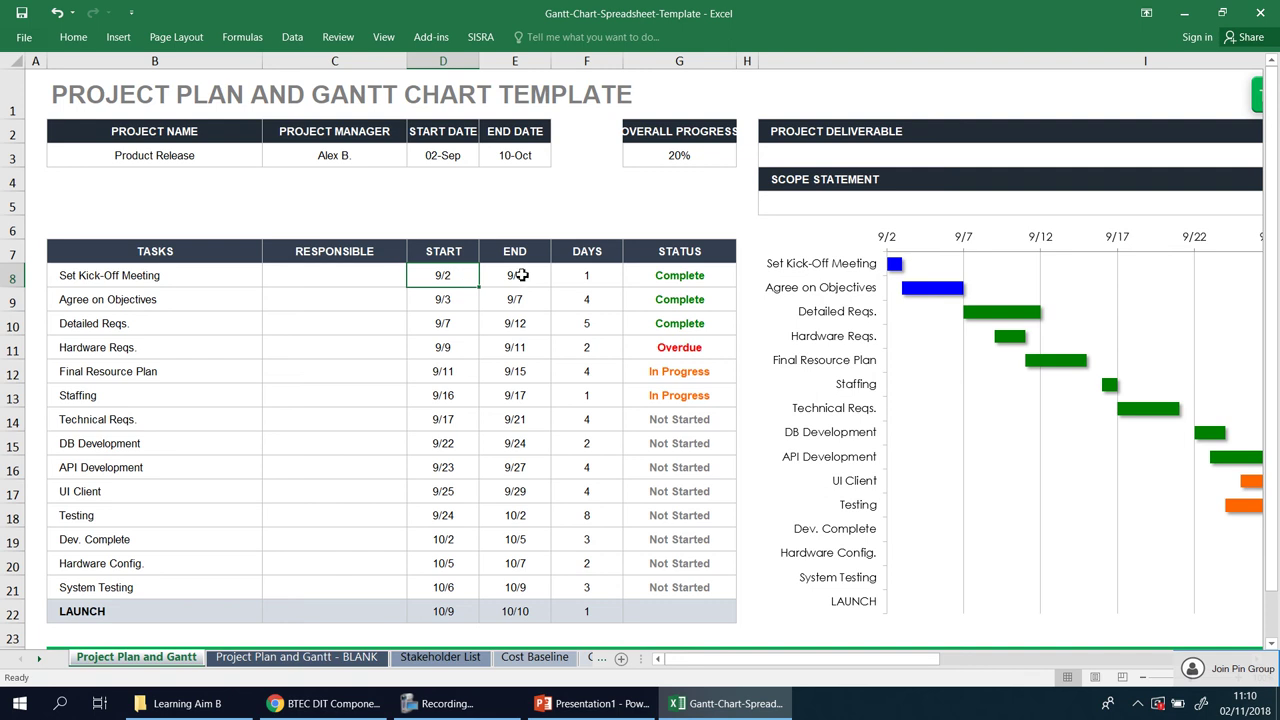
pyautogui.click(605, 280)
pyautogui.press('Down')
pyautogui.press('Down')
pyautogui.click(705, 298)
pyautogui.click(715, 276)
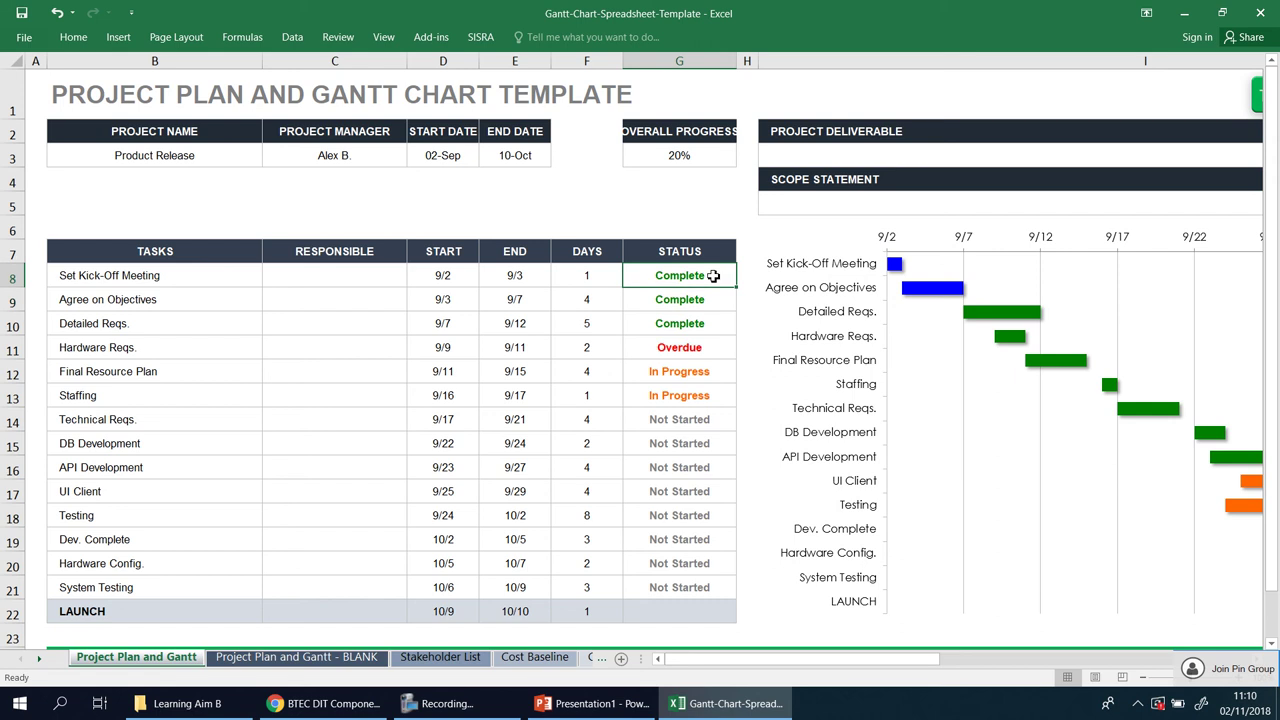
pyautogui.press('Down')
pyautogui.press('Down')
pyautogui.press('Down')
pyautogui.press('Down')
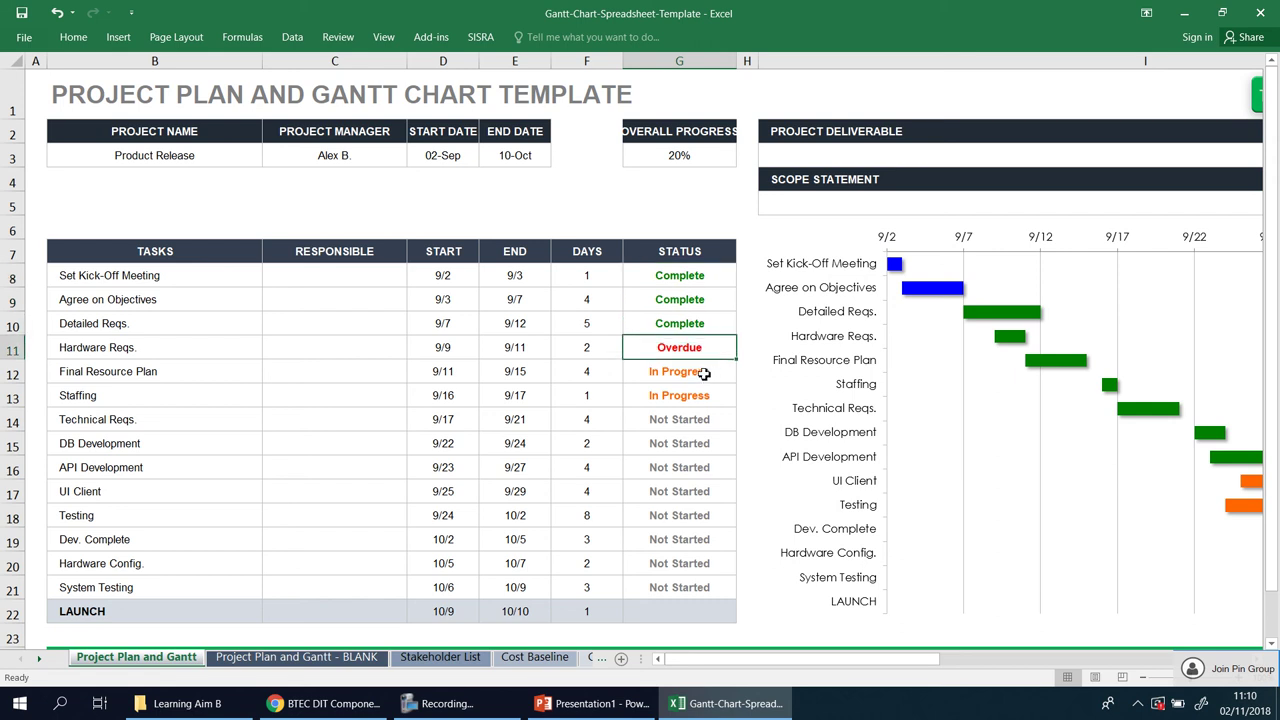
# Clear all the entries in the Status column, G8:G21, of the project plan table
pyautogui.click(705, 397)
pyautogui.click(708, 440)
pyautogui.click(708, 465)
pyautogui.click(697, 343)
pyautogui.moveTo(690, 275); pyautogui.dragTo(694, 586)
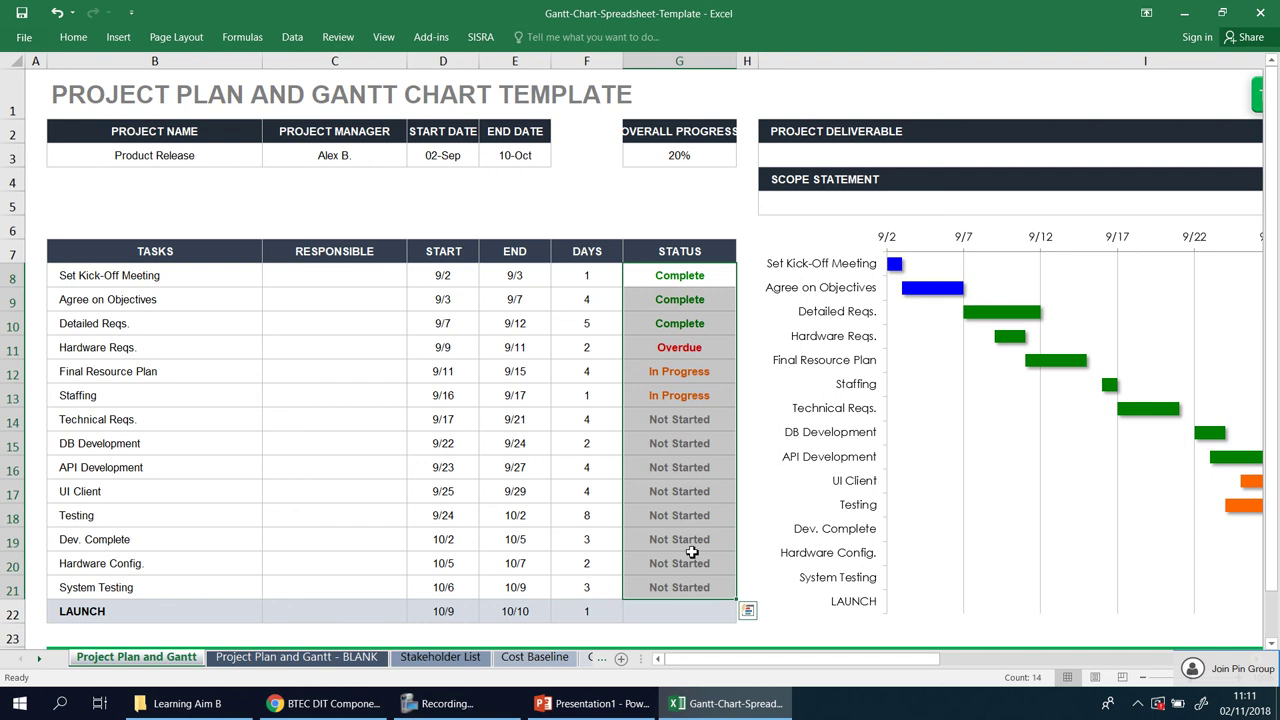
pyautogui.press('Delete')
pyautogui.click(685, 345)
pyautogui.click(678, 280)
pyautogui.press('Down')
pyautogui.press('Down')
pyautogui.press('Down')
pyautogui.press('Down')
pyautogui.press('Down')
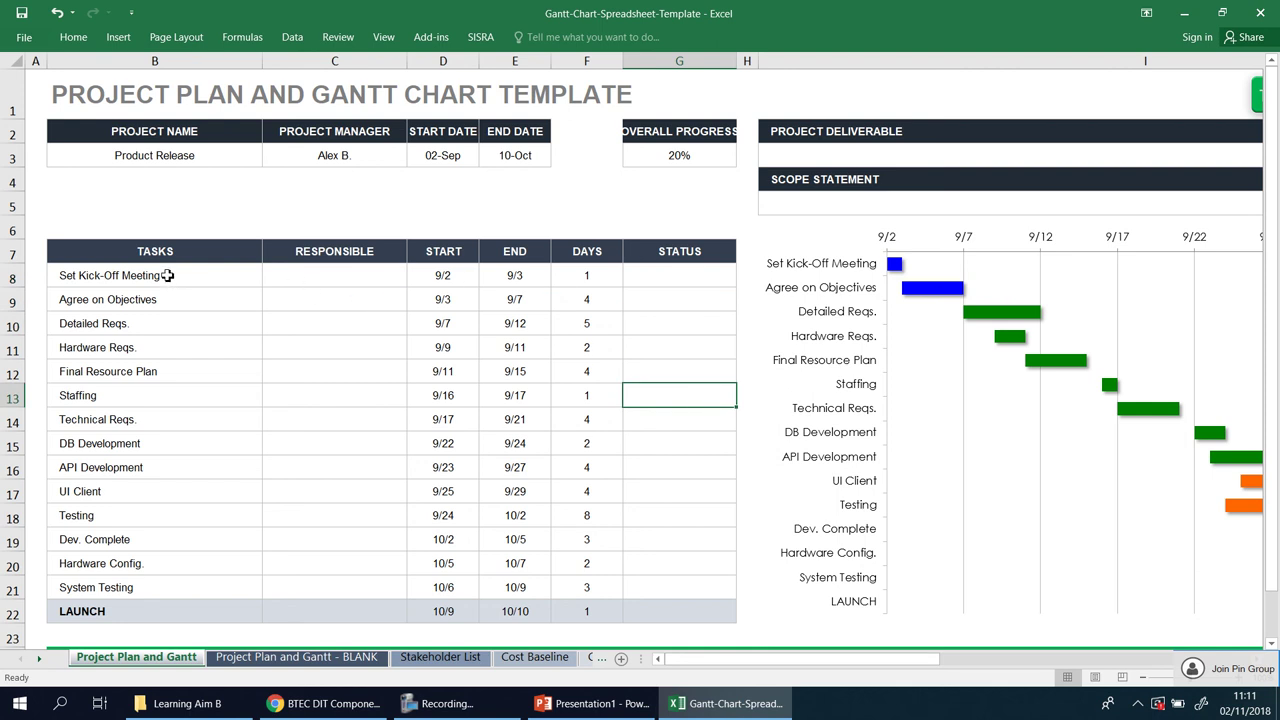
# Examine the Tasks, Start, End and Days columns of the project plan against the bars in the Gantt chart
pyautogui.moveTo(155, 275); pyautogui.dragTo(157, 596)
pyautogui.moveTo(443, 299); pyautogui.dragTo(443, 585)
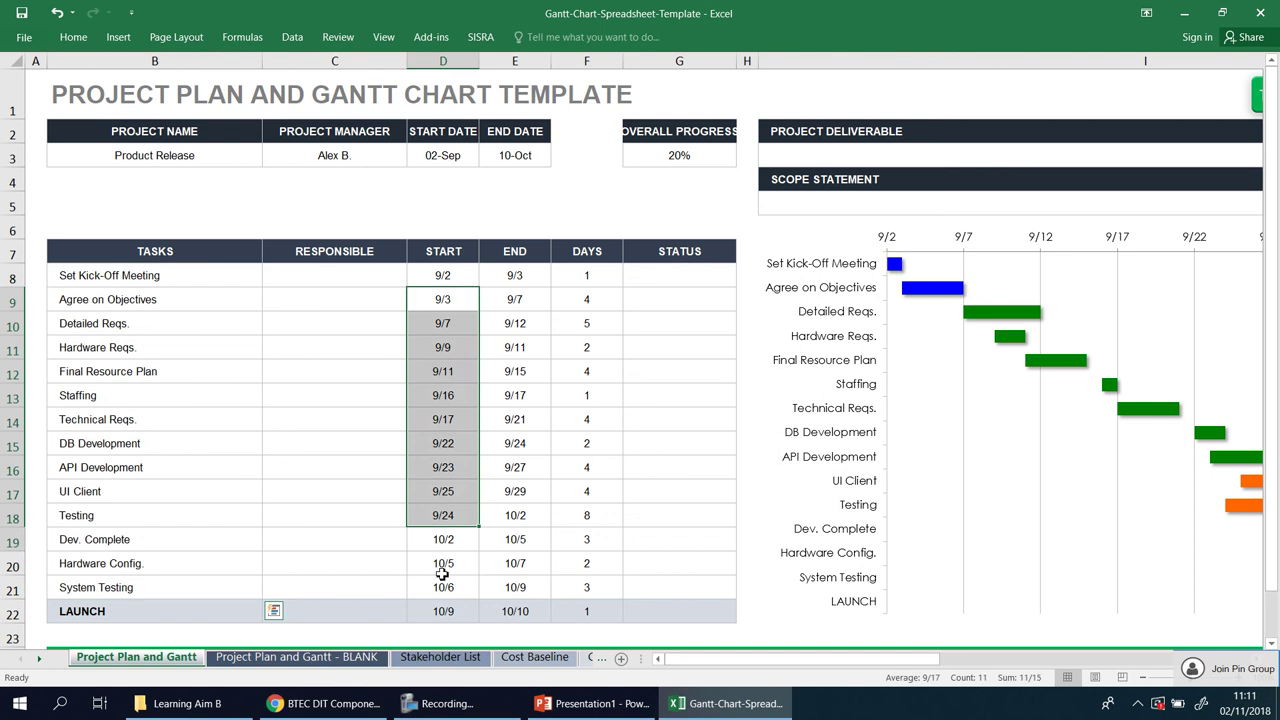
pyautogui.moveTo(515, 275); pyautogui.dragTo(515, 590)
pyautogui.moveTo(514, 397); pyautogui.dragTo(515, 276)
pyautogui.click(592, 275)
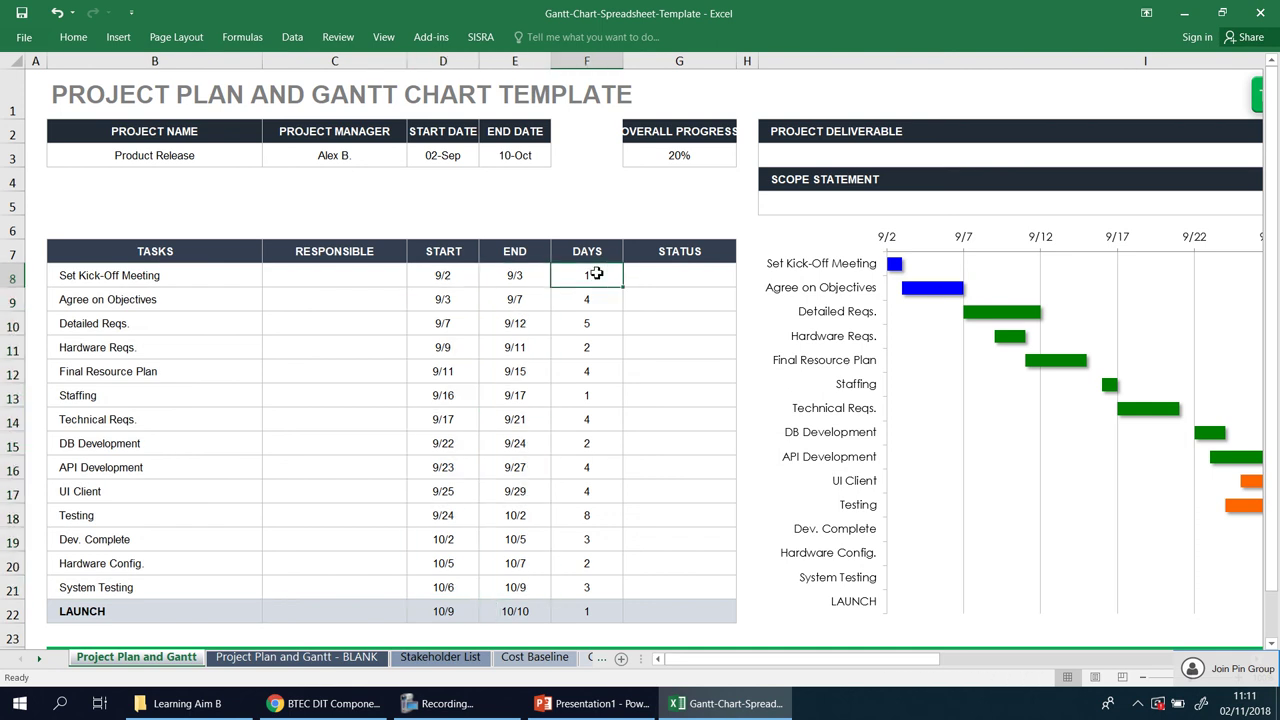
pyautogui.click(452, 277)
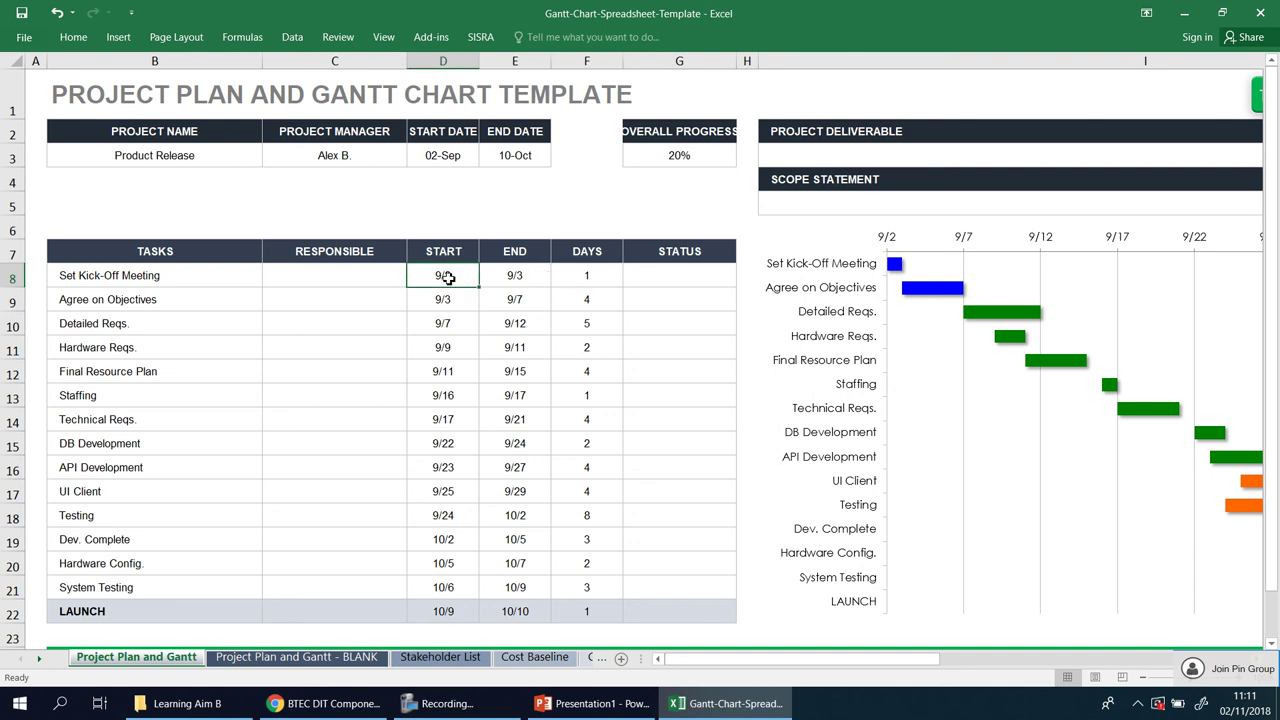
pyautogui.click(535, 279)
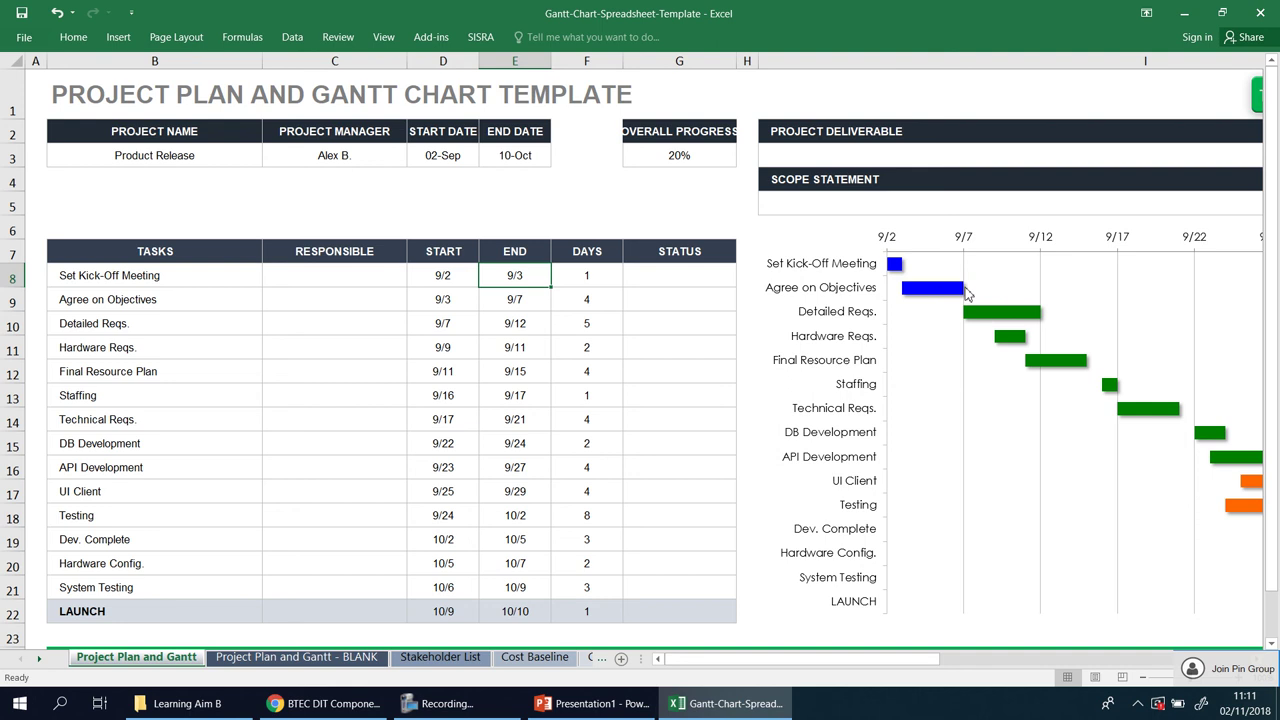
pyautogui.click(448, 277)
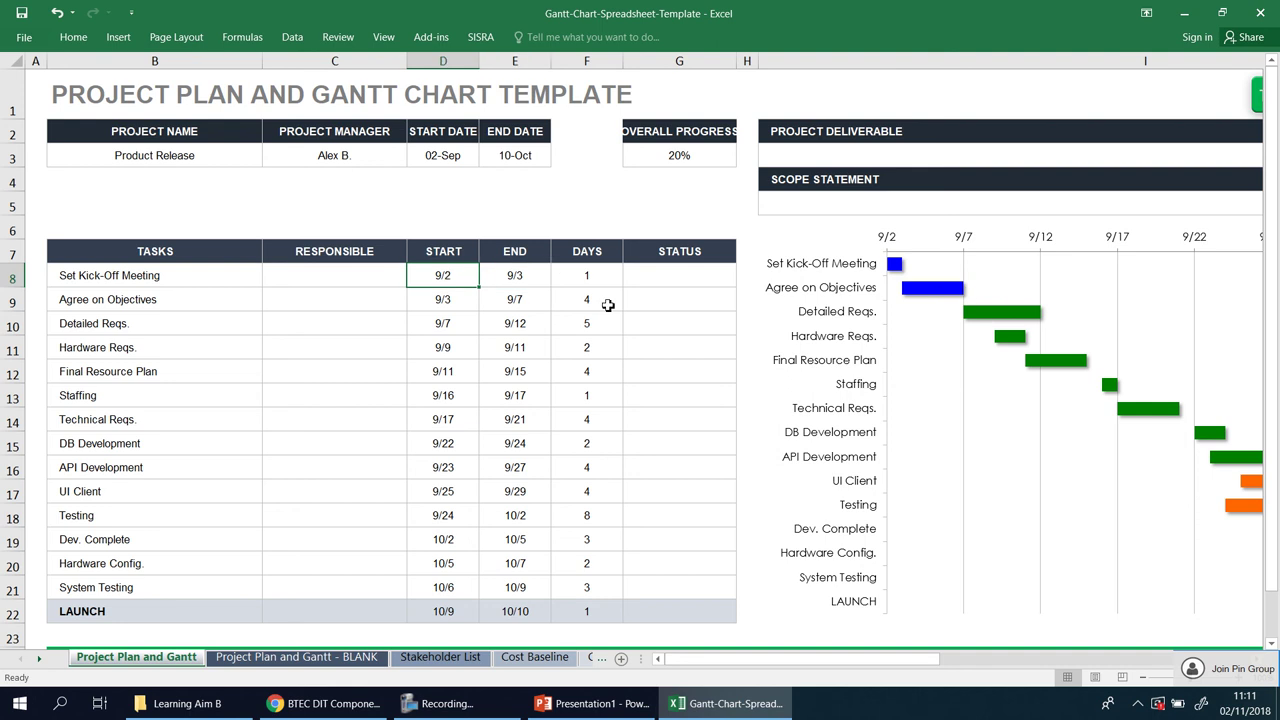
# Set the Days value of the Set Kick-Off Meeting task to 2 to test its Gantt bar
pyautogui.doubleClick(517, 278)
pyautogui.click(584, 274)
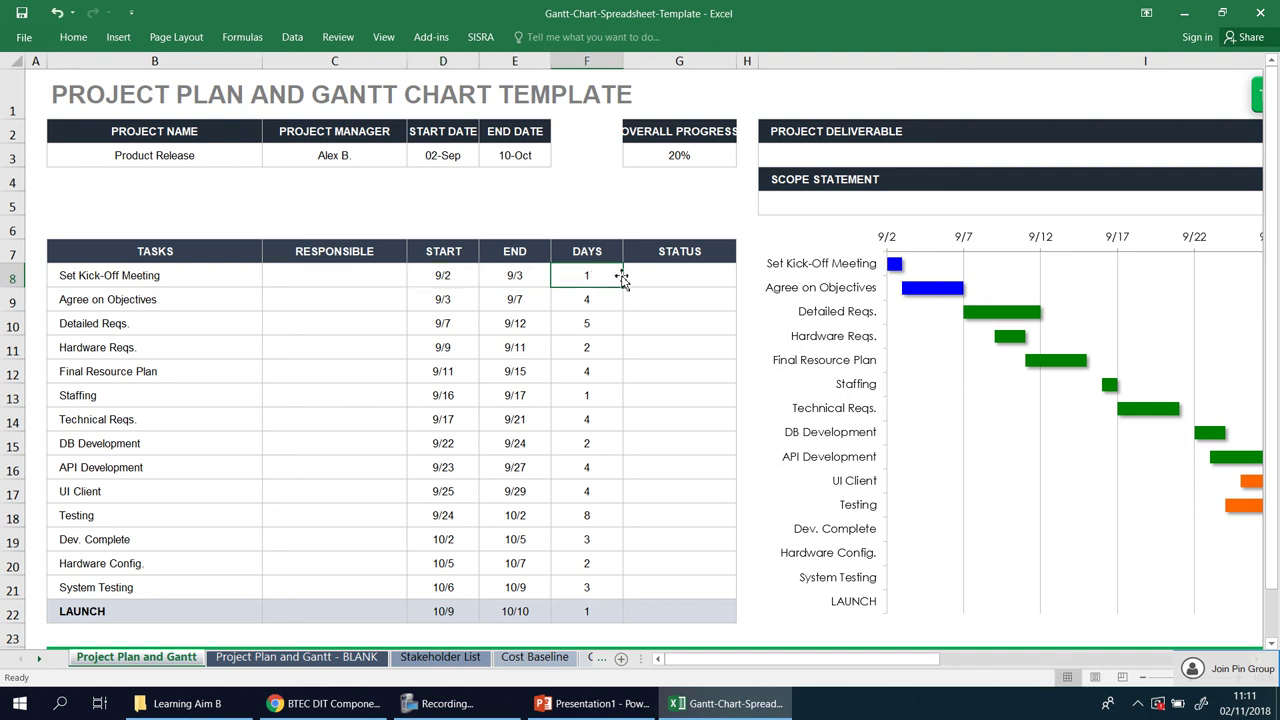
pyautogui.write('2')
pyautogui.press('Return')
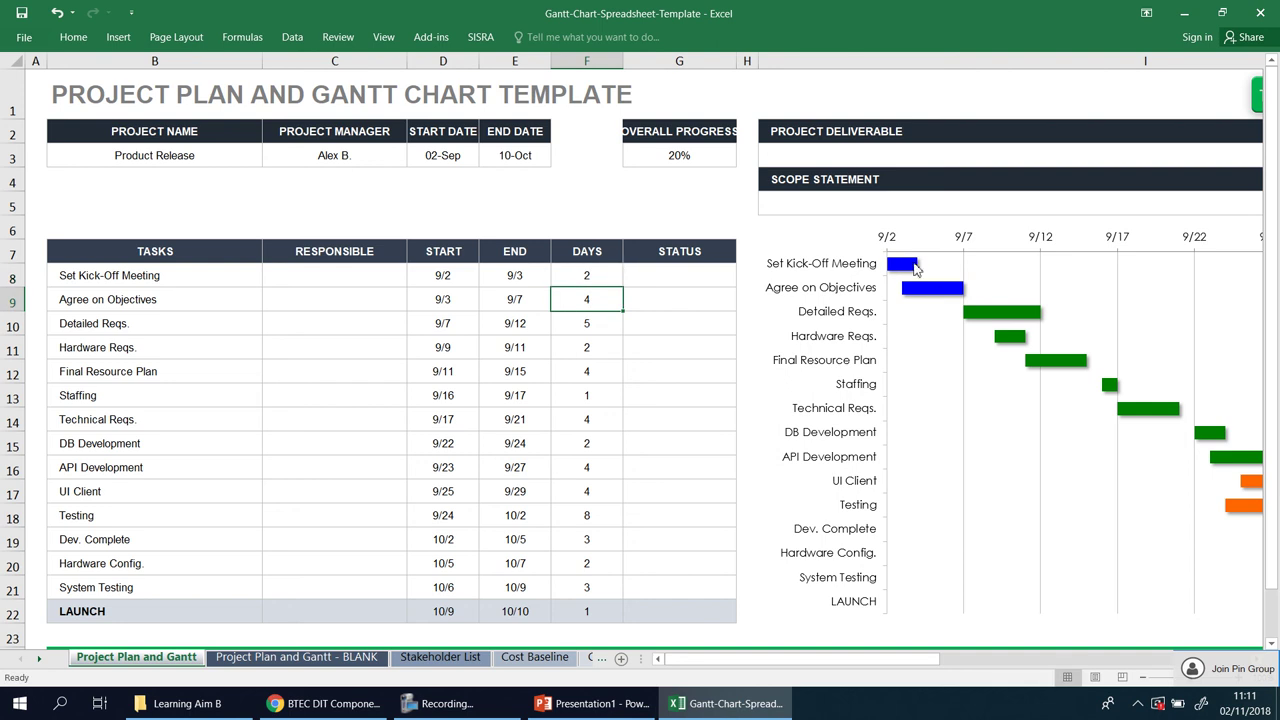
# Set the Set Kick-Off Meeting task to 5 days and its end date to 9/7
pyautogui.click(567, 276)
pyautogui.write('5')
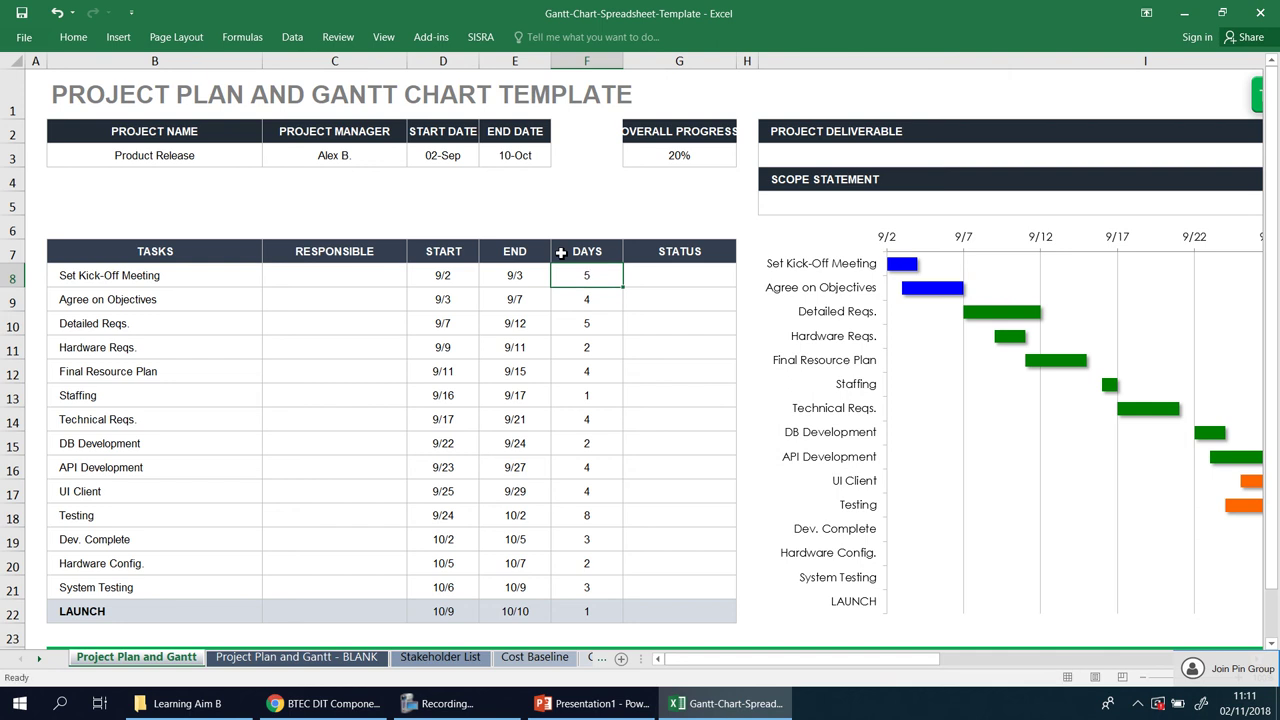
pyautogui.press('Return')
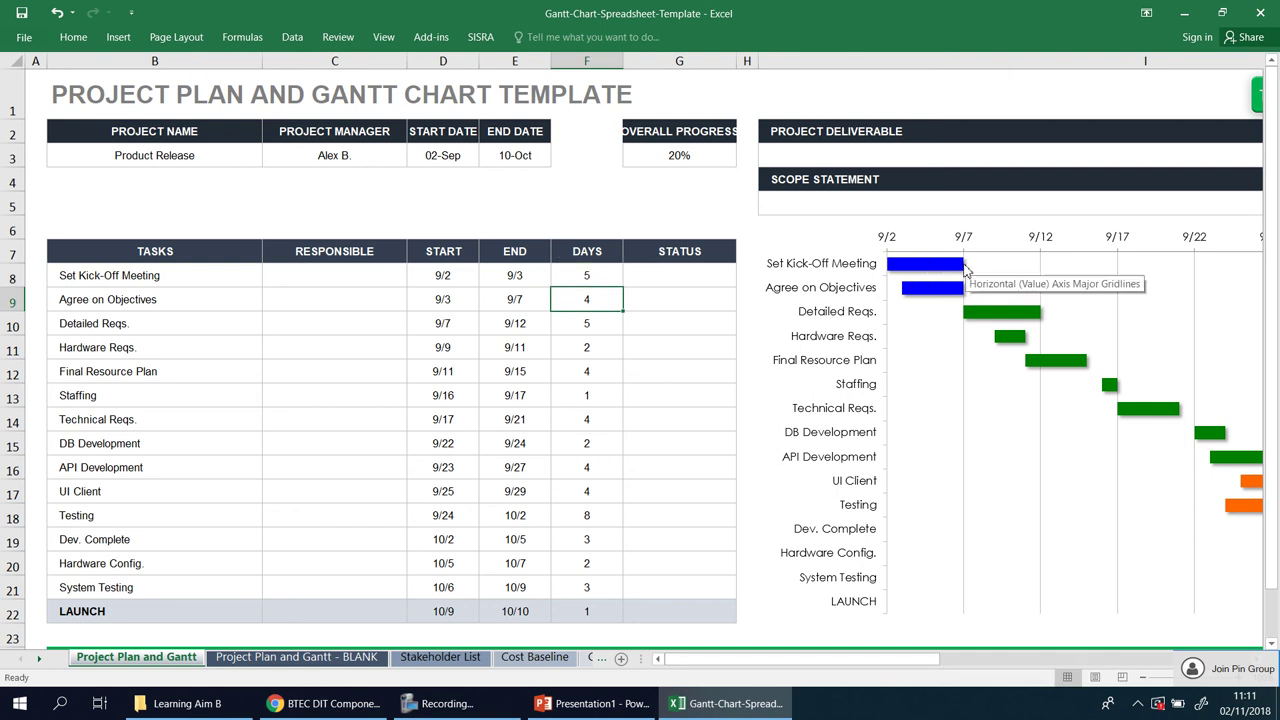
pyautogui.click(535, 279)
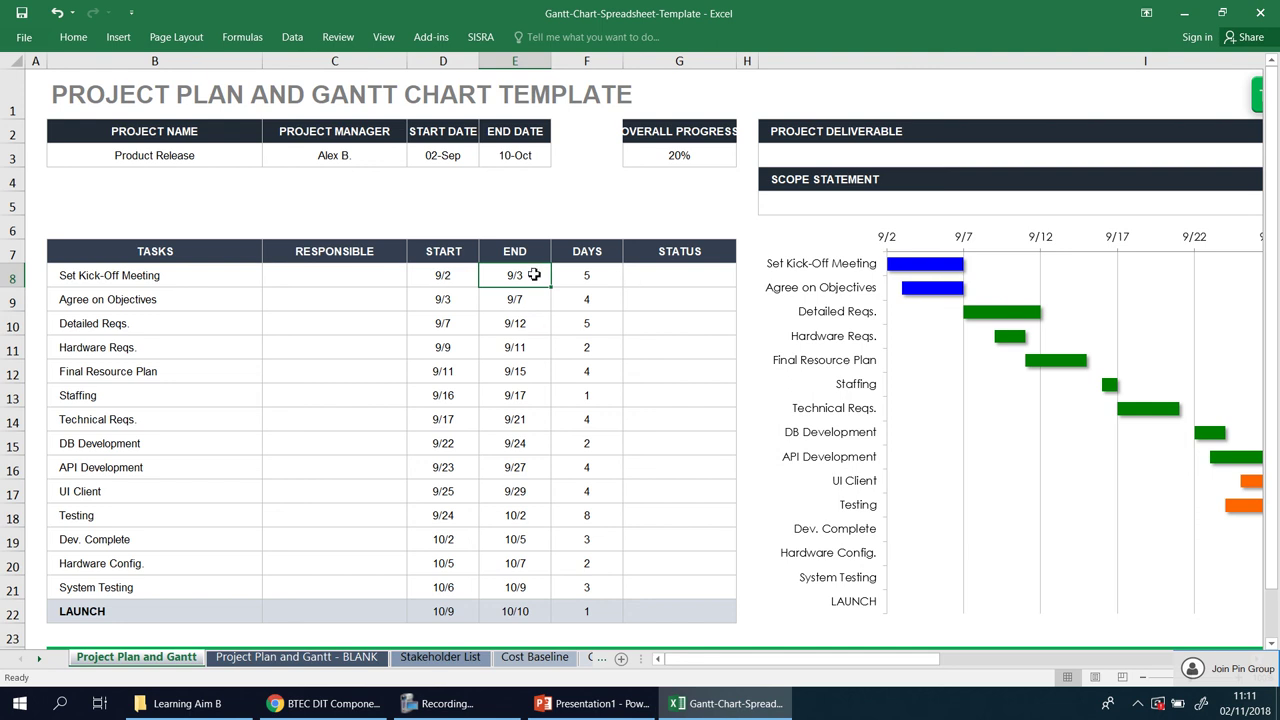
pyautogui.doubleClick(546, 275)
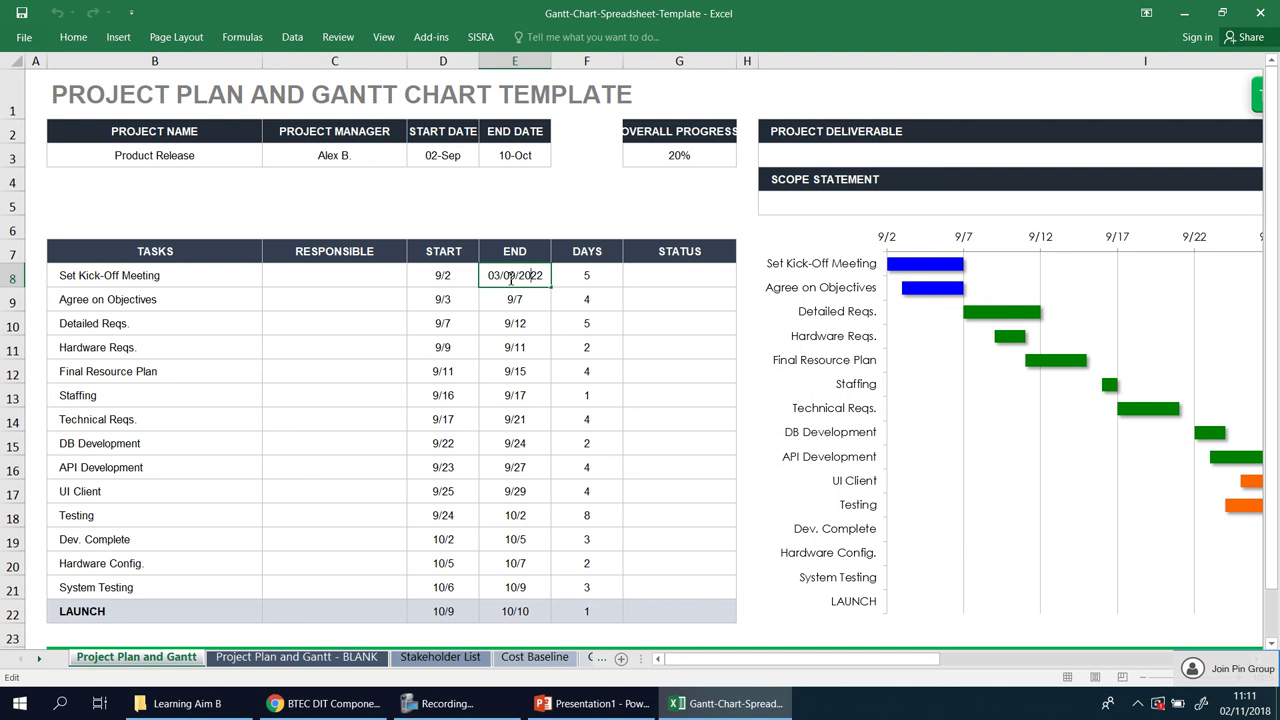
pyautogui.press('BackSpace')
pyautogui.write('7')
pyautogui.press('Return')
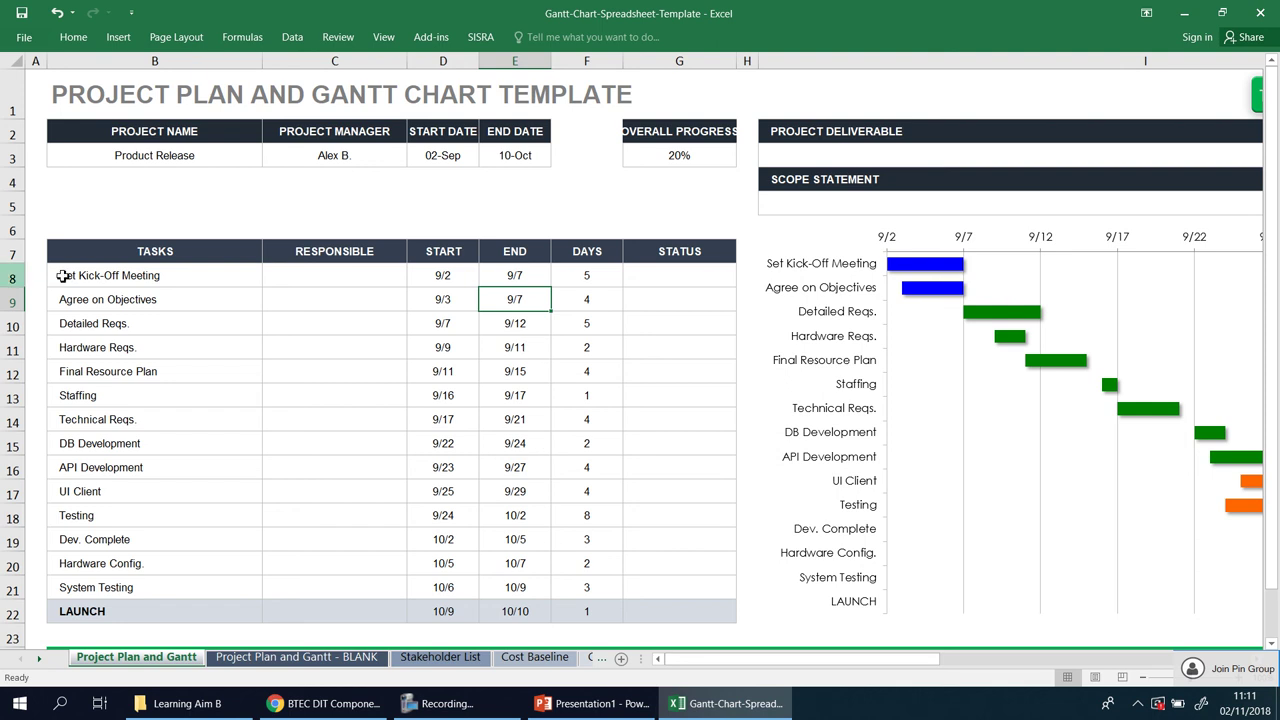
# Review the task names and the Days column of the project plan table
pyautogui.moveTo(82, 281); pyautogui.dragTo(77, 565)
pyautogui.click(77, 565)
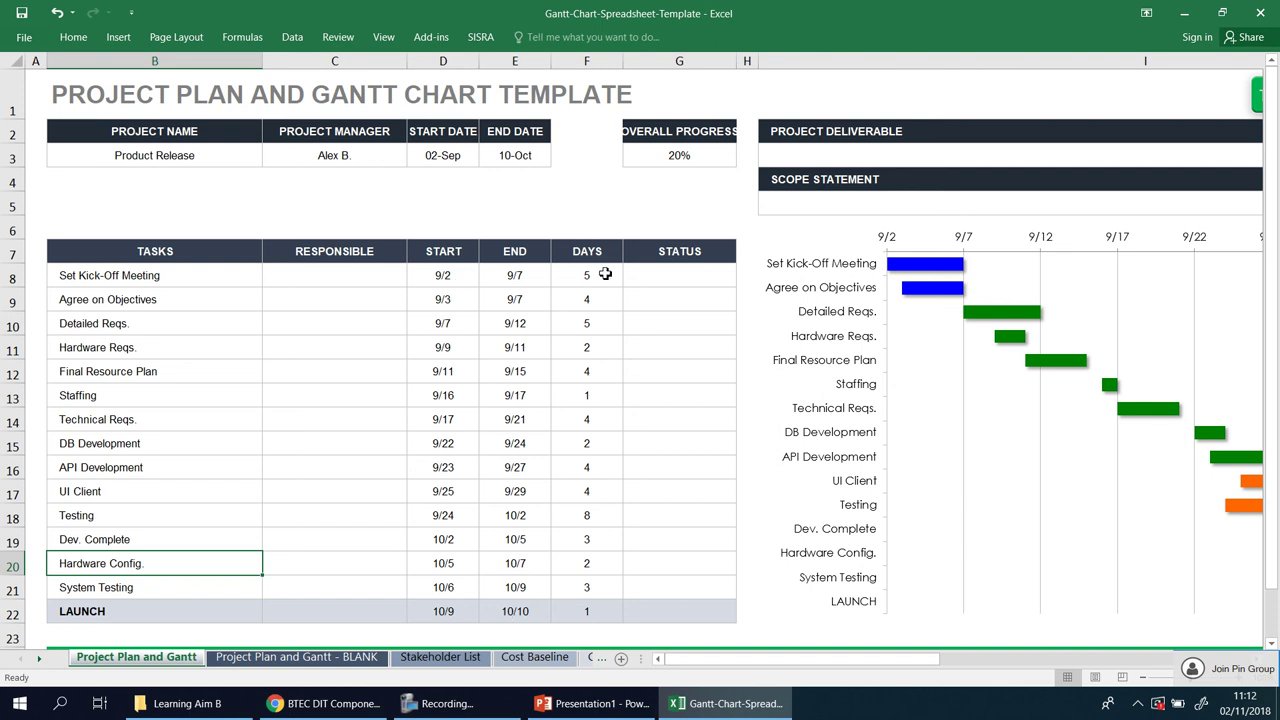
pyautogui.moveTo(603, 273); pyautogui.dragTo(598, 395)
pyautogui.moveTo(608, 535); pyautogui.dragTo(603, 598)
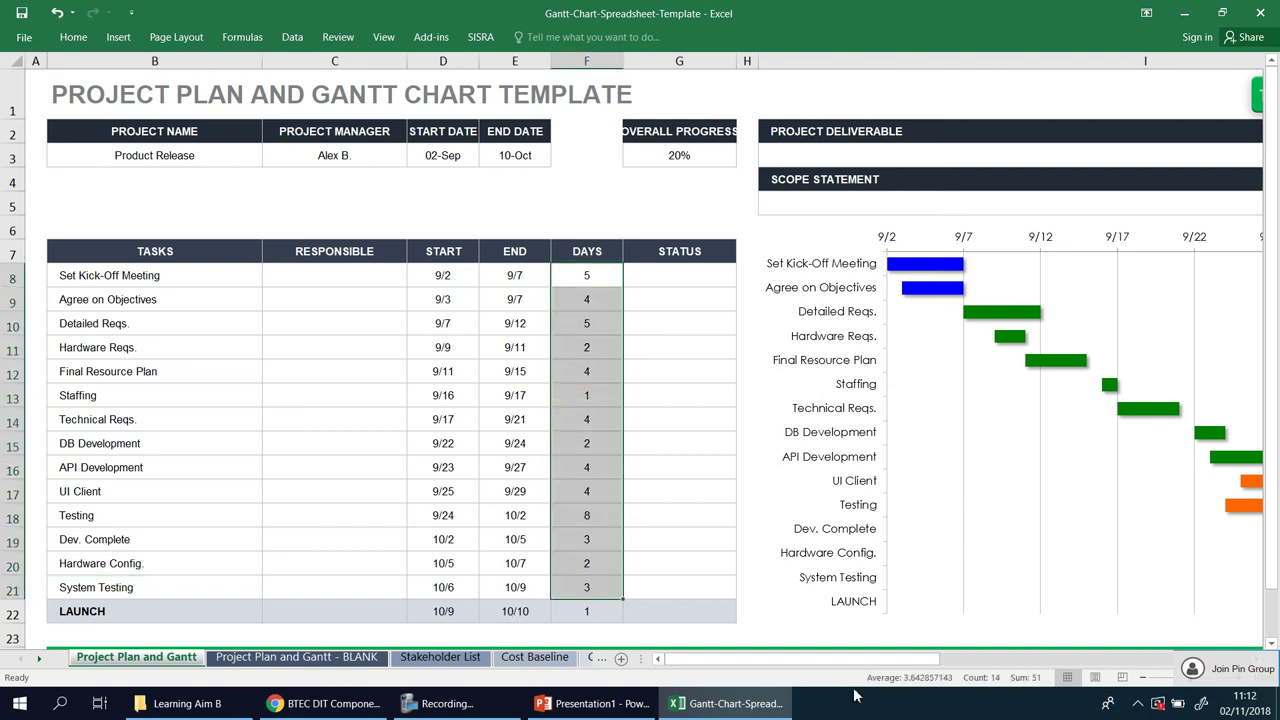
# Capture the whole project plan and Gantt chart as a screenshot and paste it under Section 4 of the BTEC DIT Component 1 document in Chrome
pyautogui.moveTo(930, 668); pyautogui.dragTo(813, 670)
pyautogui.click(1144, 678)
pyautogui.click(1144, 678)
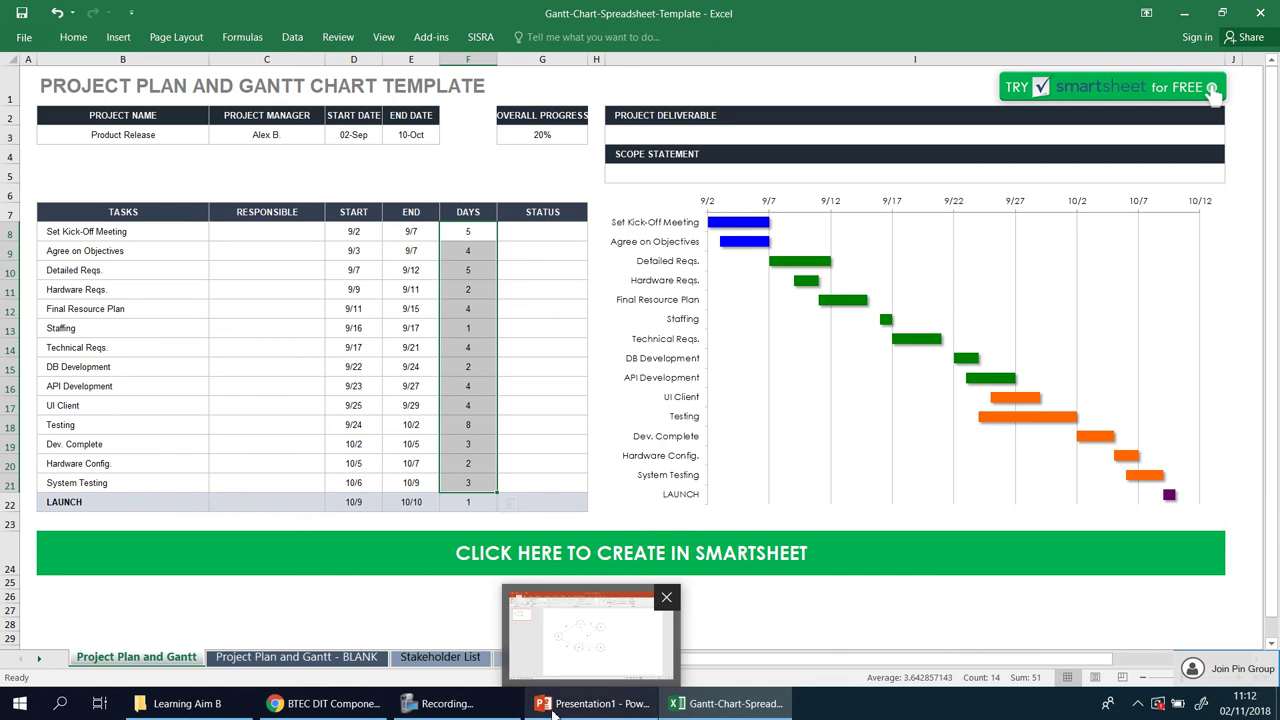
pyautogui.click(556, 712)
pyautogui.click(290, 706)
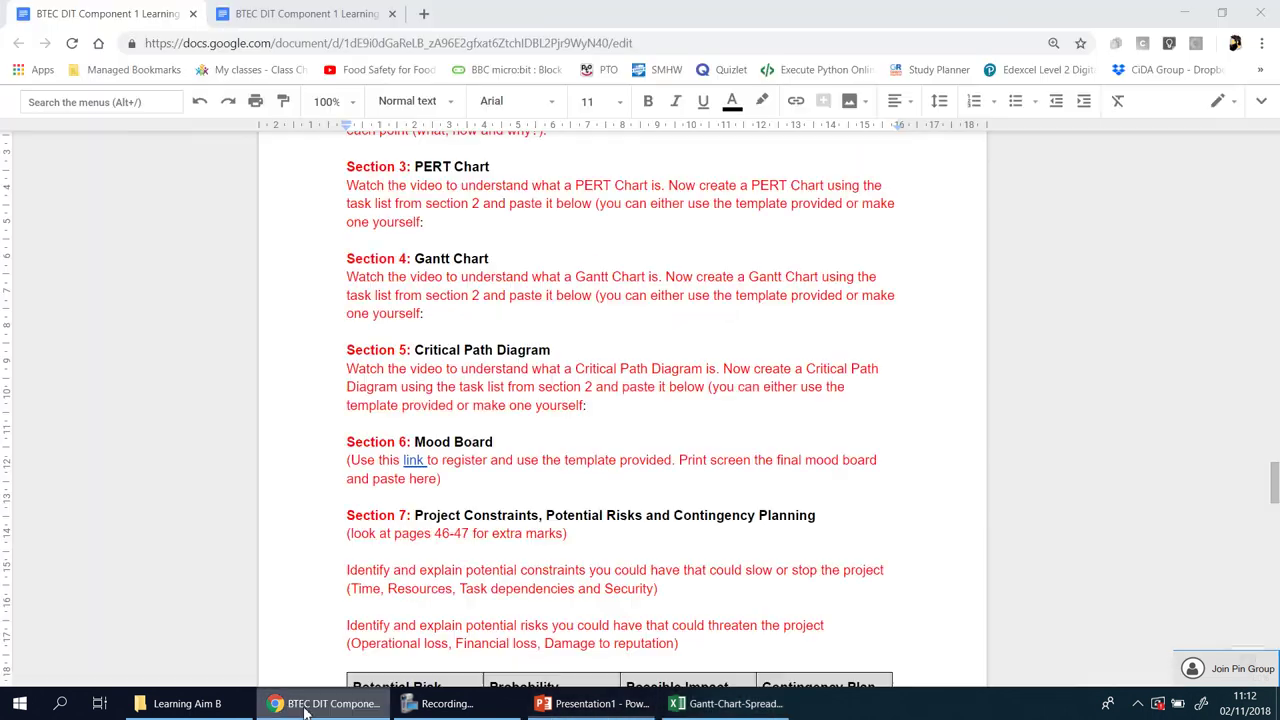
pyautogui.click(470, 316)
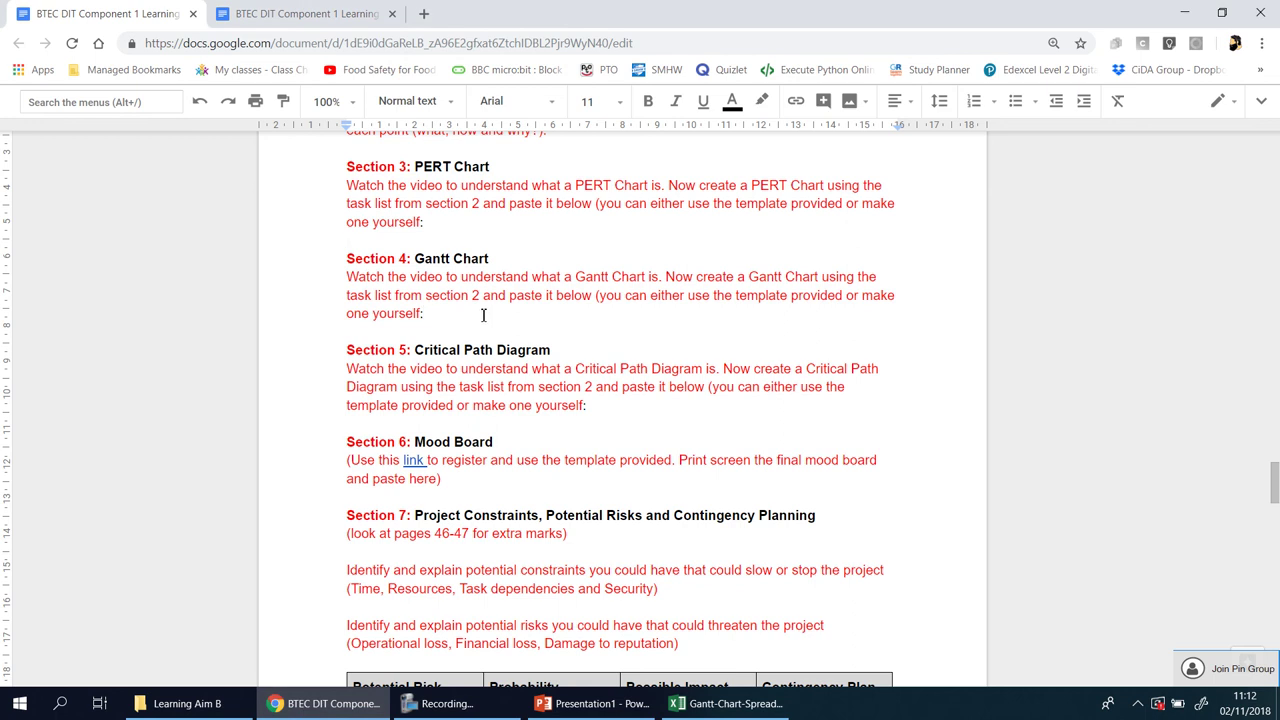
pyautogui.press('Return')
pyautogui.press('Return')
pyautogui.rightClick(365, 360)
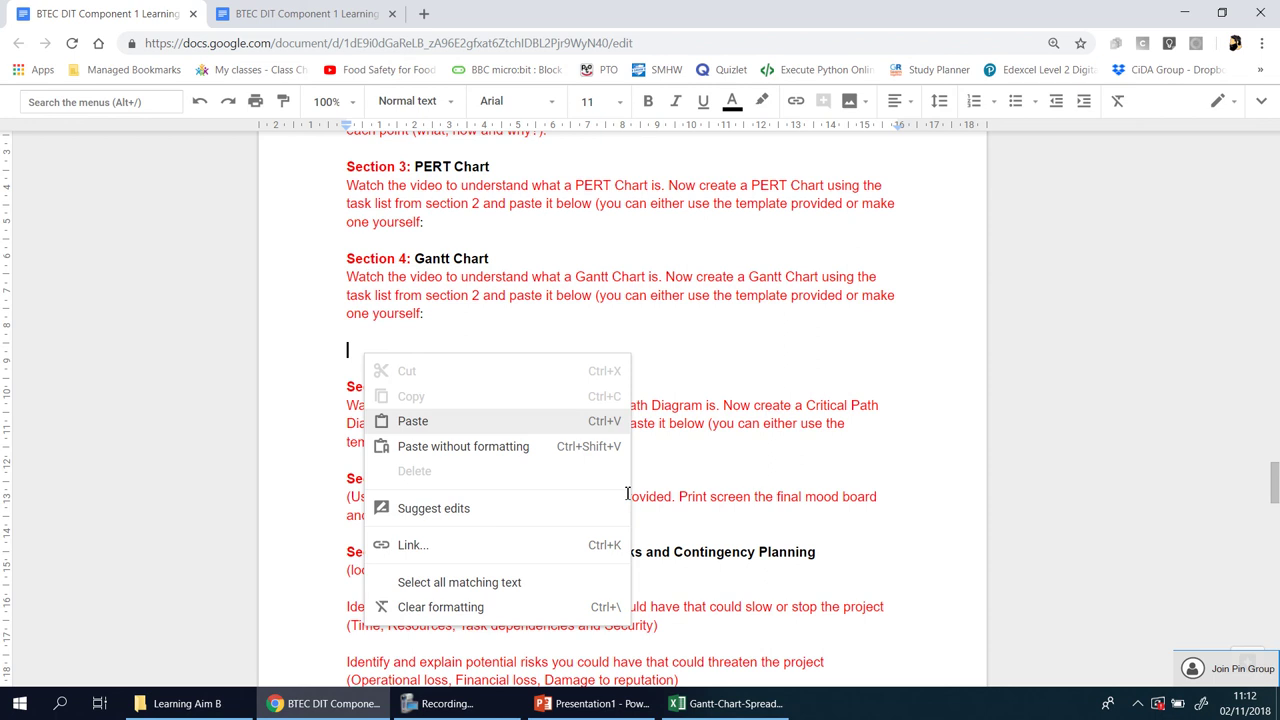
pyautogui.press('Escape')
pyautogui.hotkey('ctrl', 'v')
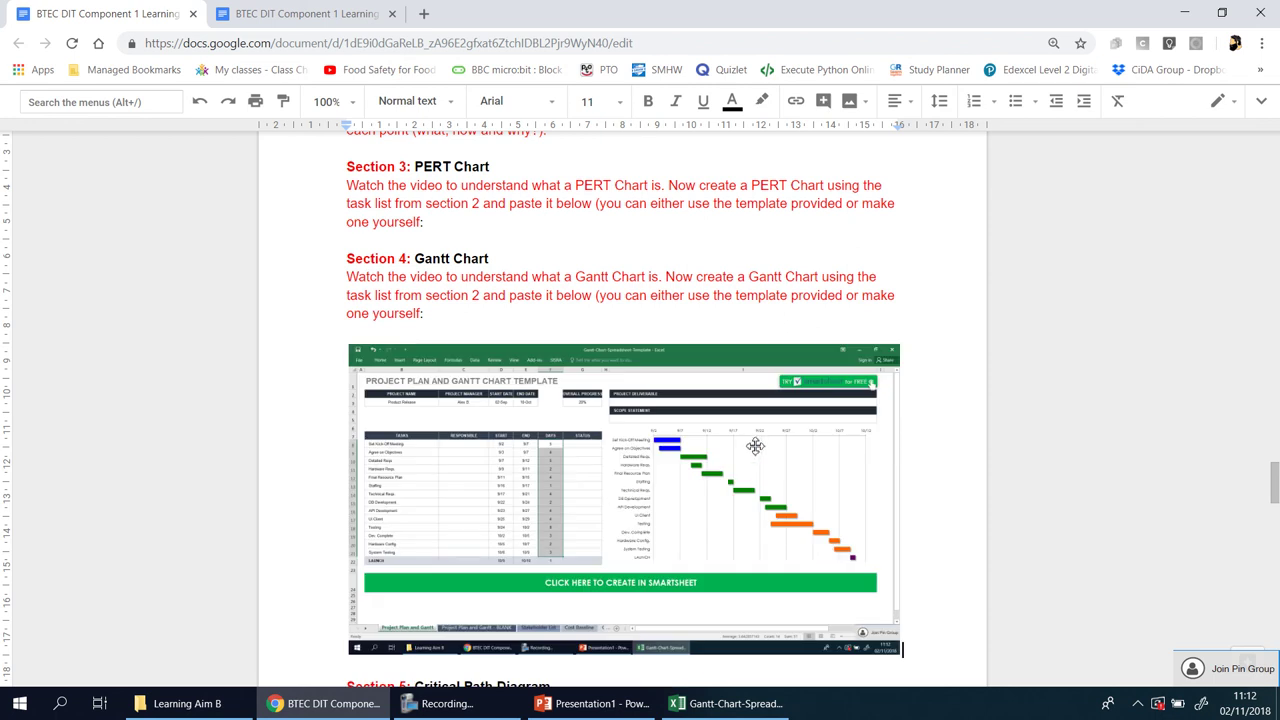
# Crop the pasted screenshot on all sides so only the project plan table and Gantt chart remain
pyautogui.click(513, 383)
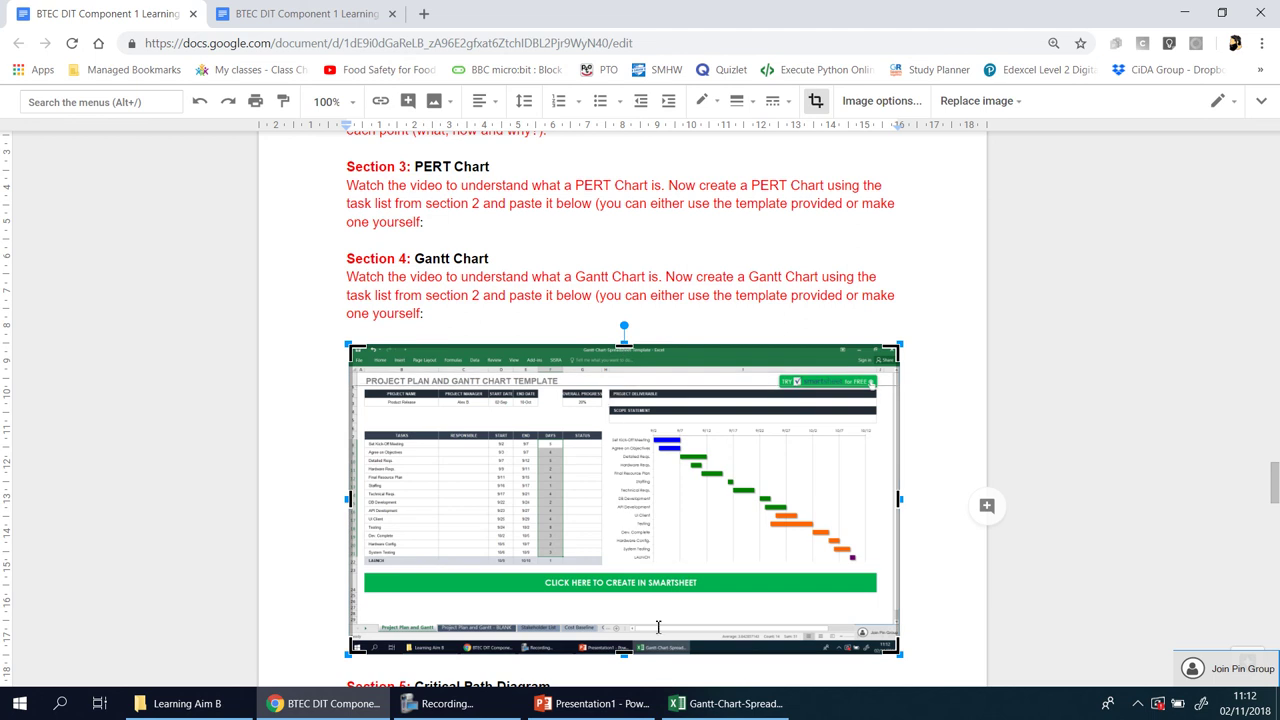
pyautogui.moveTo(612, 397); pyautogui.dragTo(642, 624)
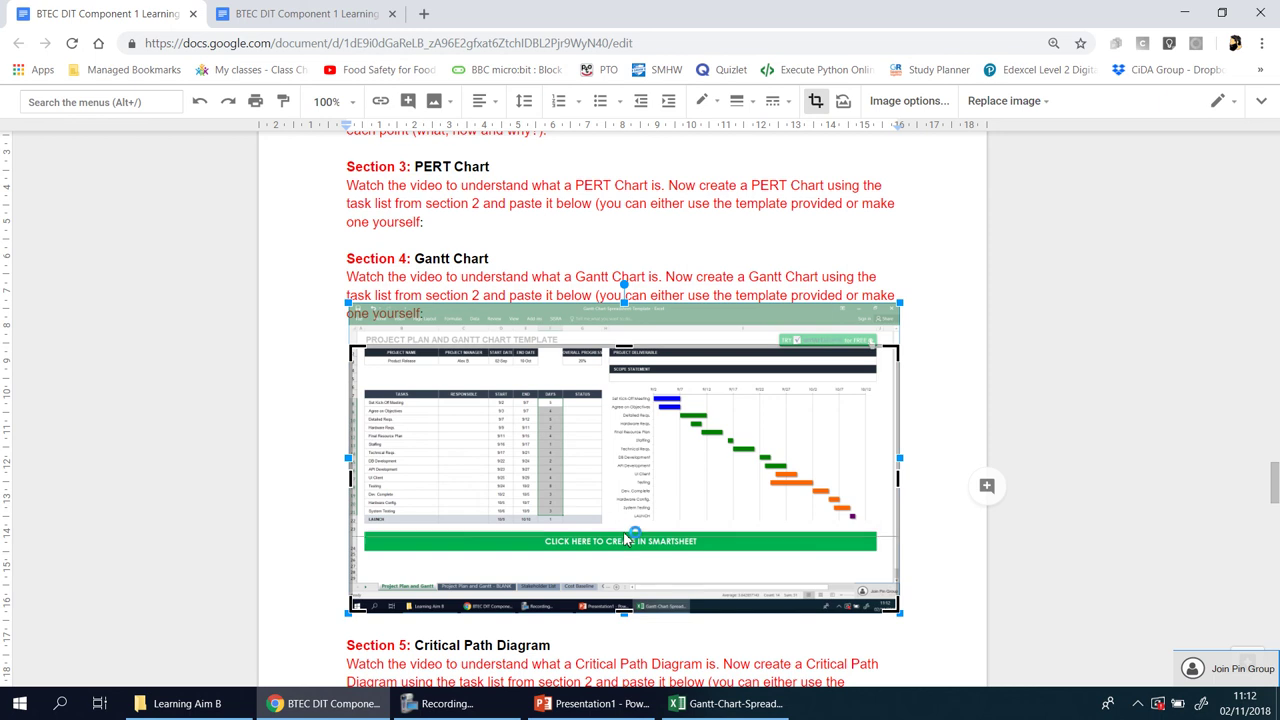
pyautogui.moveTo(898, 440); pyautogui.dragTo(883, 440)
pyautogui.moveTo(362, 449); pyautogui.dragTo(371, 449)
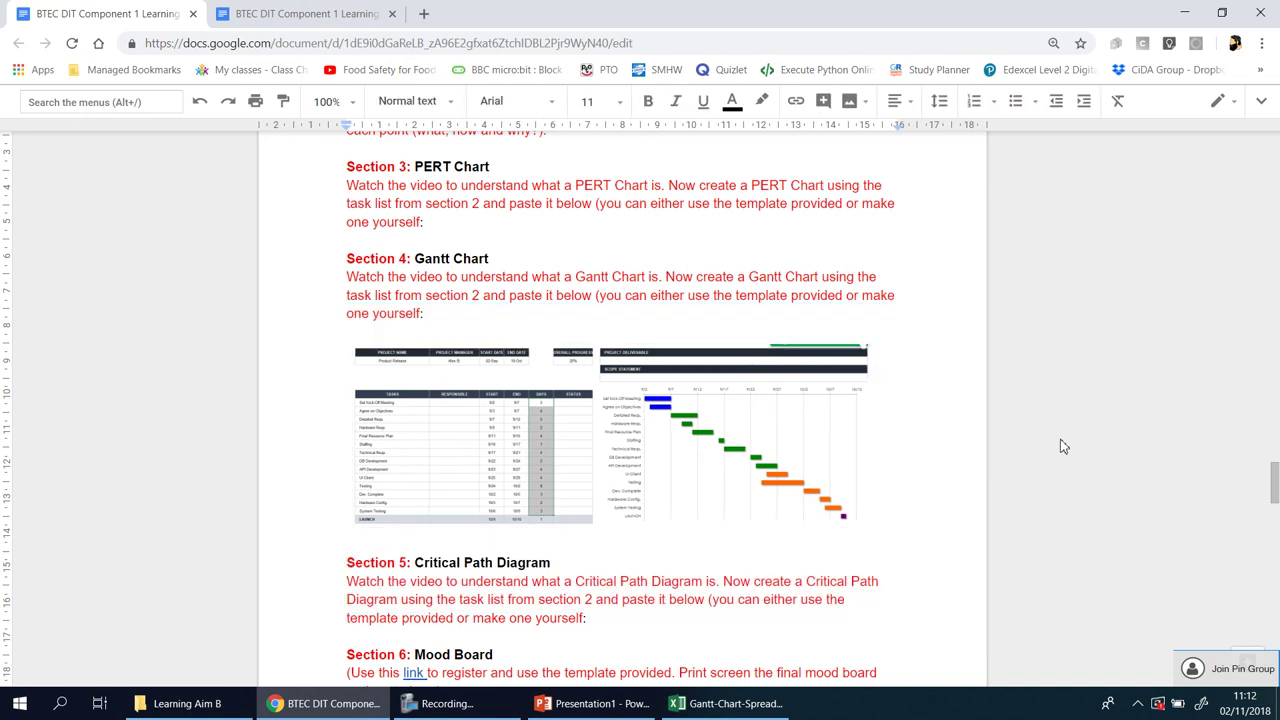
# Enlarge the cropped Gantt chart image proportionally to the full width of the page text
pyautogui.click(863, 527)
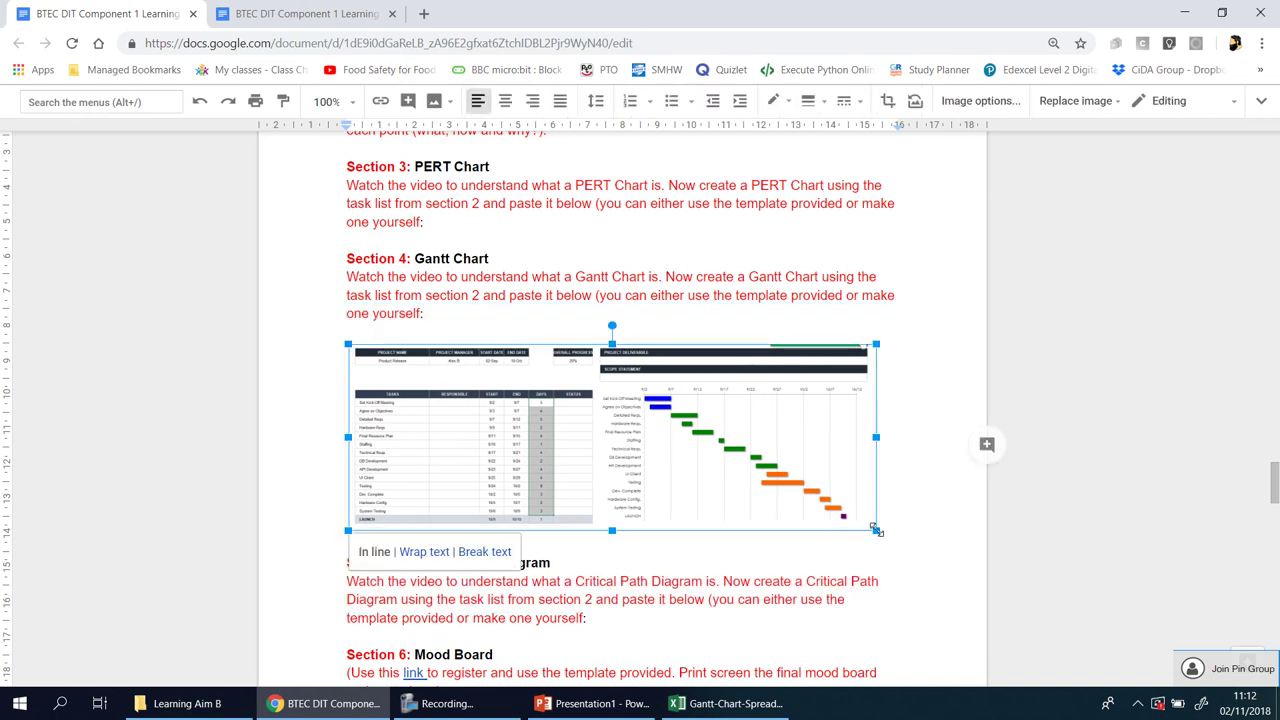
pyautogui.moveTo(876, 531); pyautogui.dragTo(900, 540)
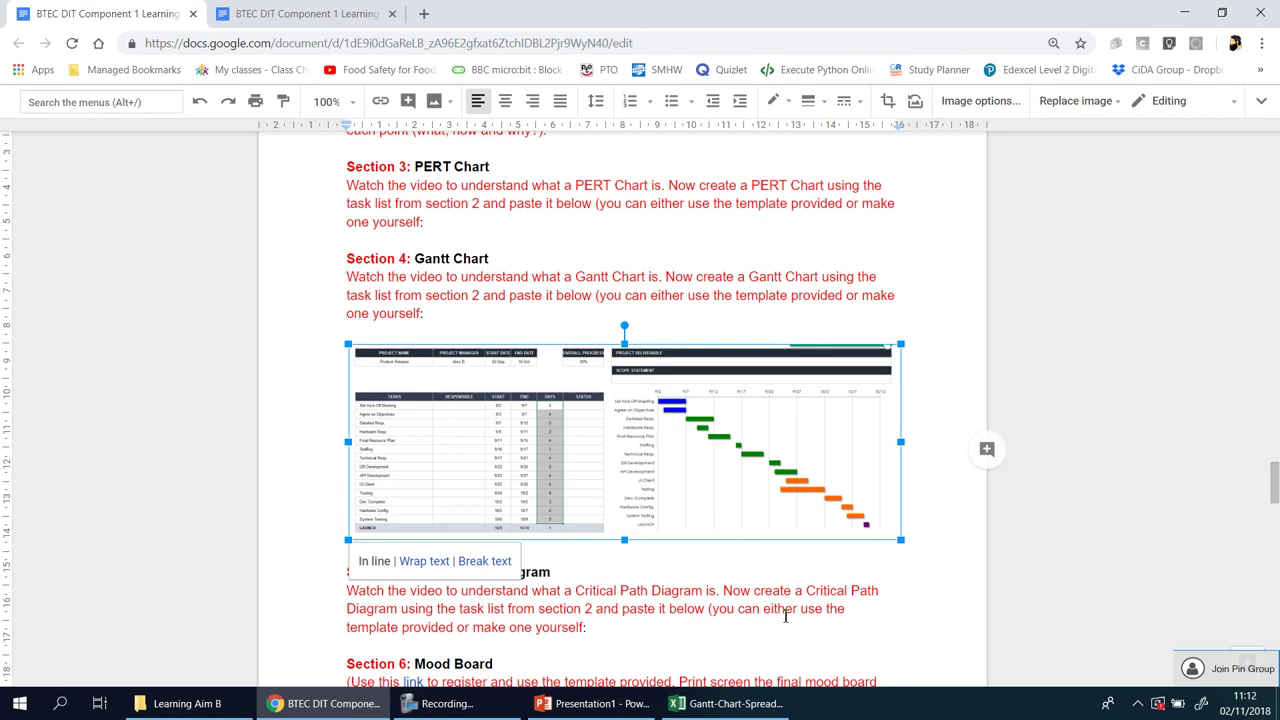
pyautogui.click(442, 426)
pyautogui.click(481, 711)
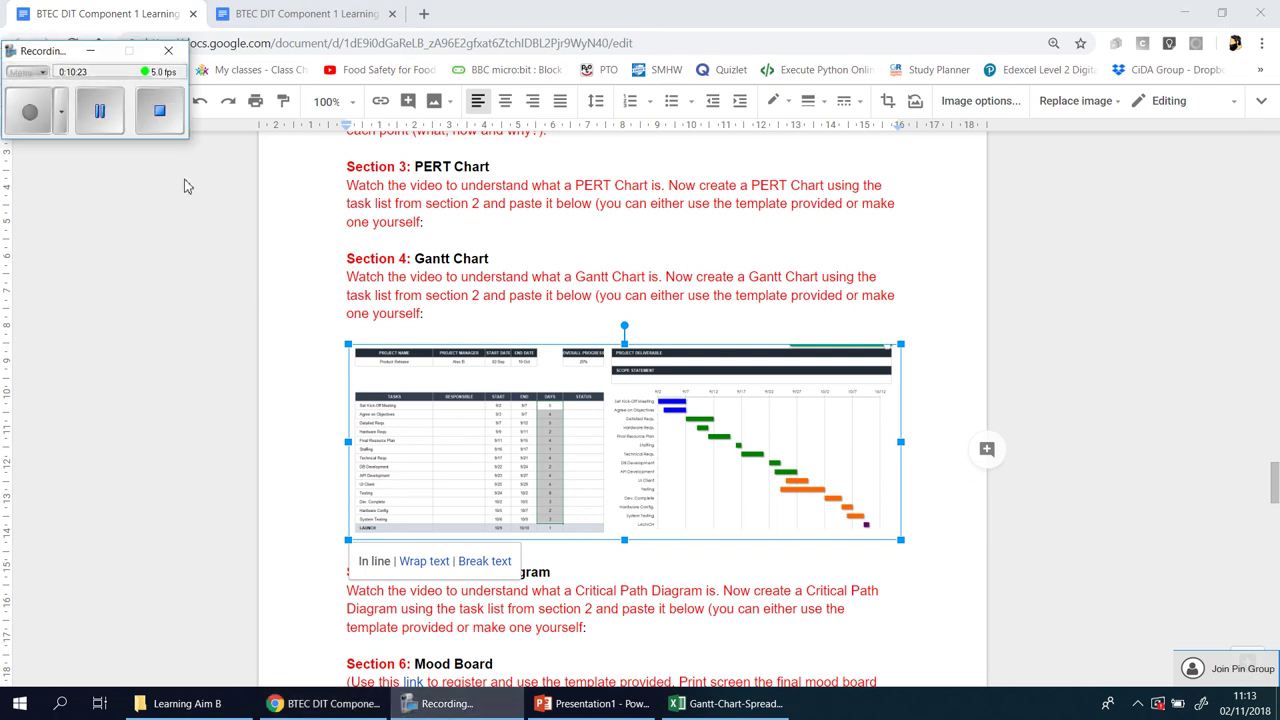